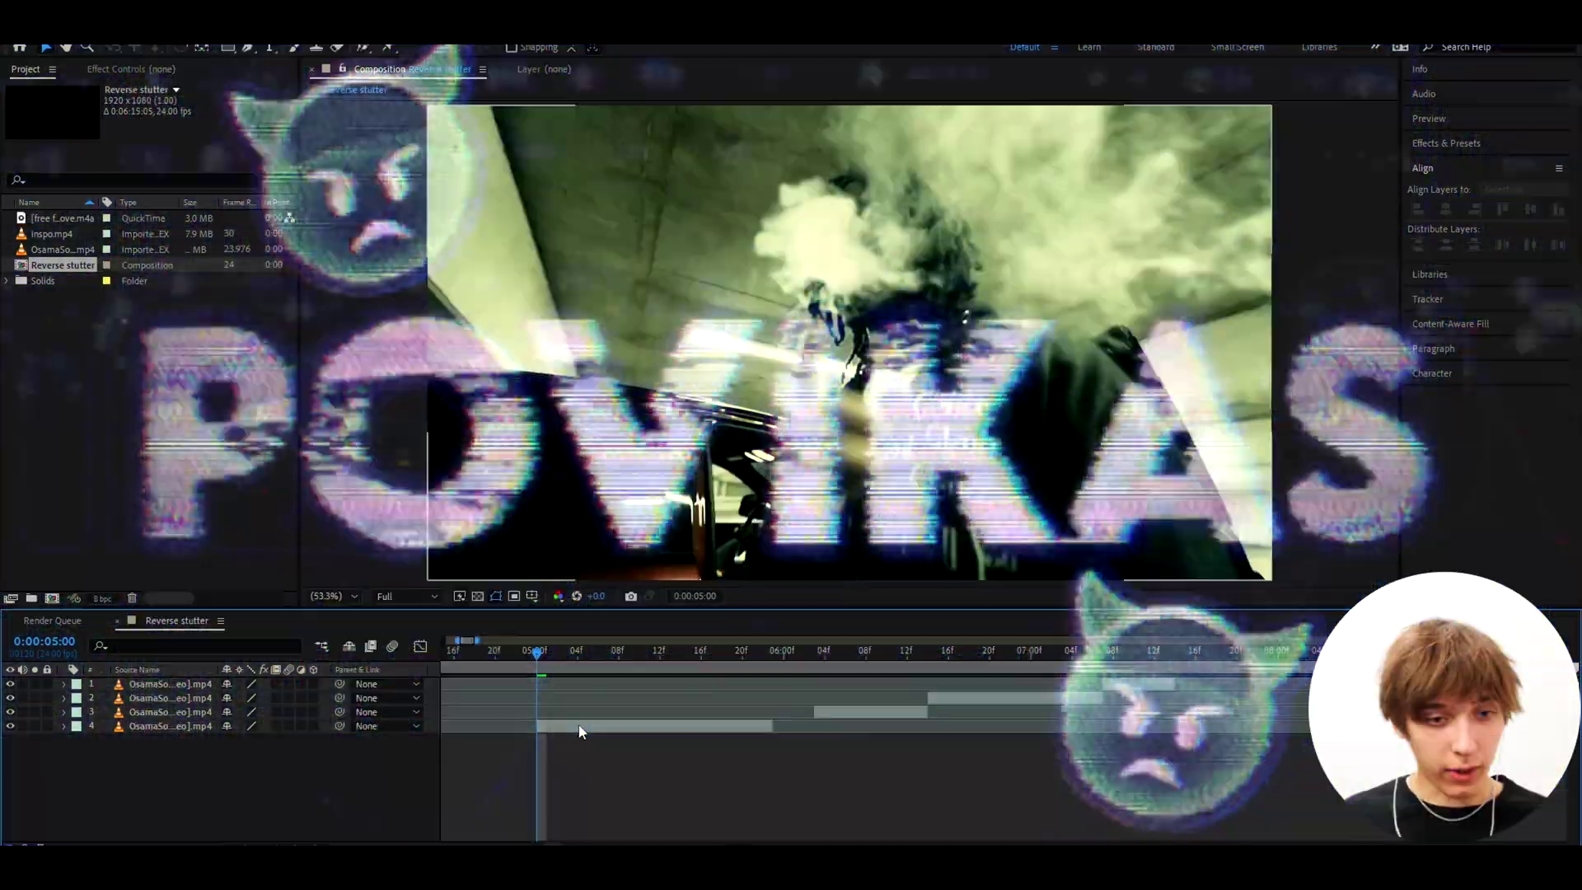
Step: Select the fourth clip layer and move the current time to 0:00:05:03
left_click(576, 729)
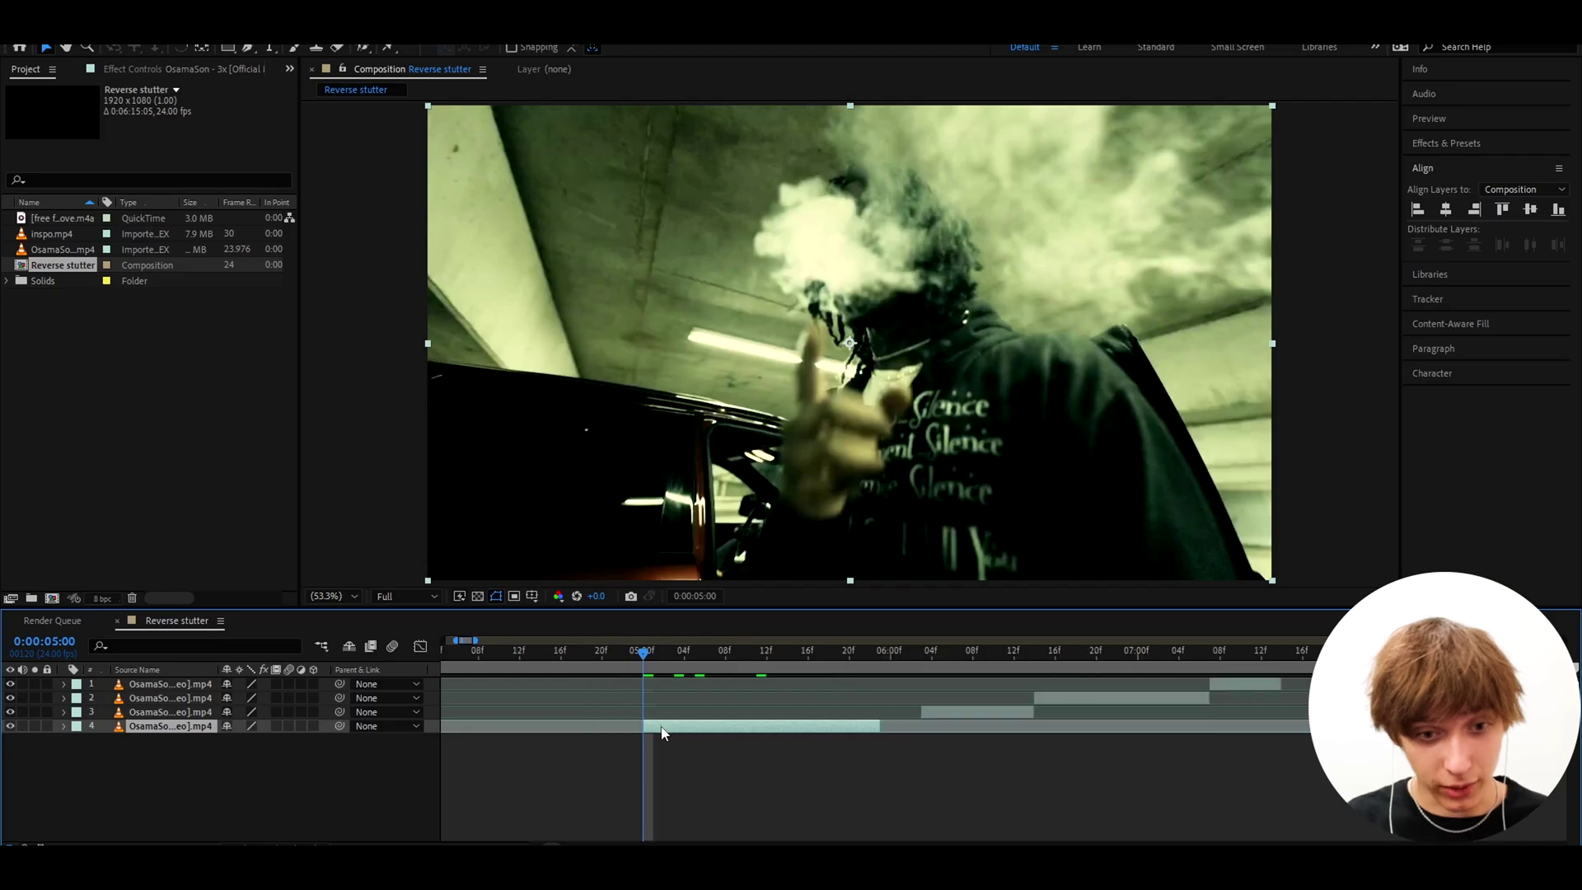
scroll(646, 710, "up", 2)
left_click_drag(670, 653, 785, 665)
scroll(760, 698, "down", 1)
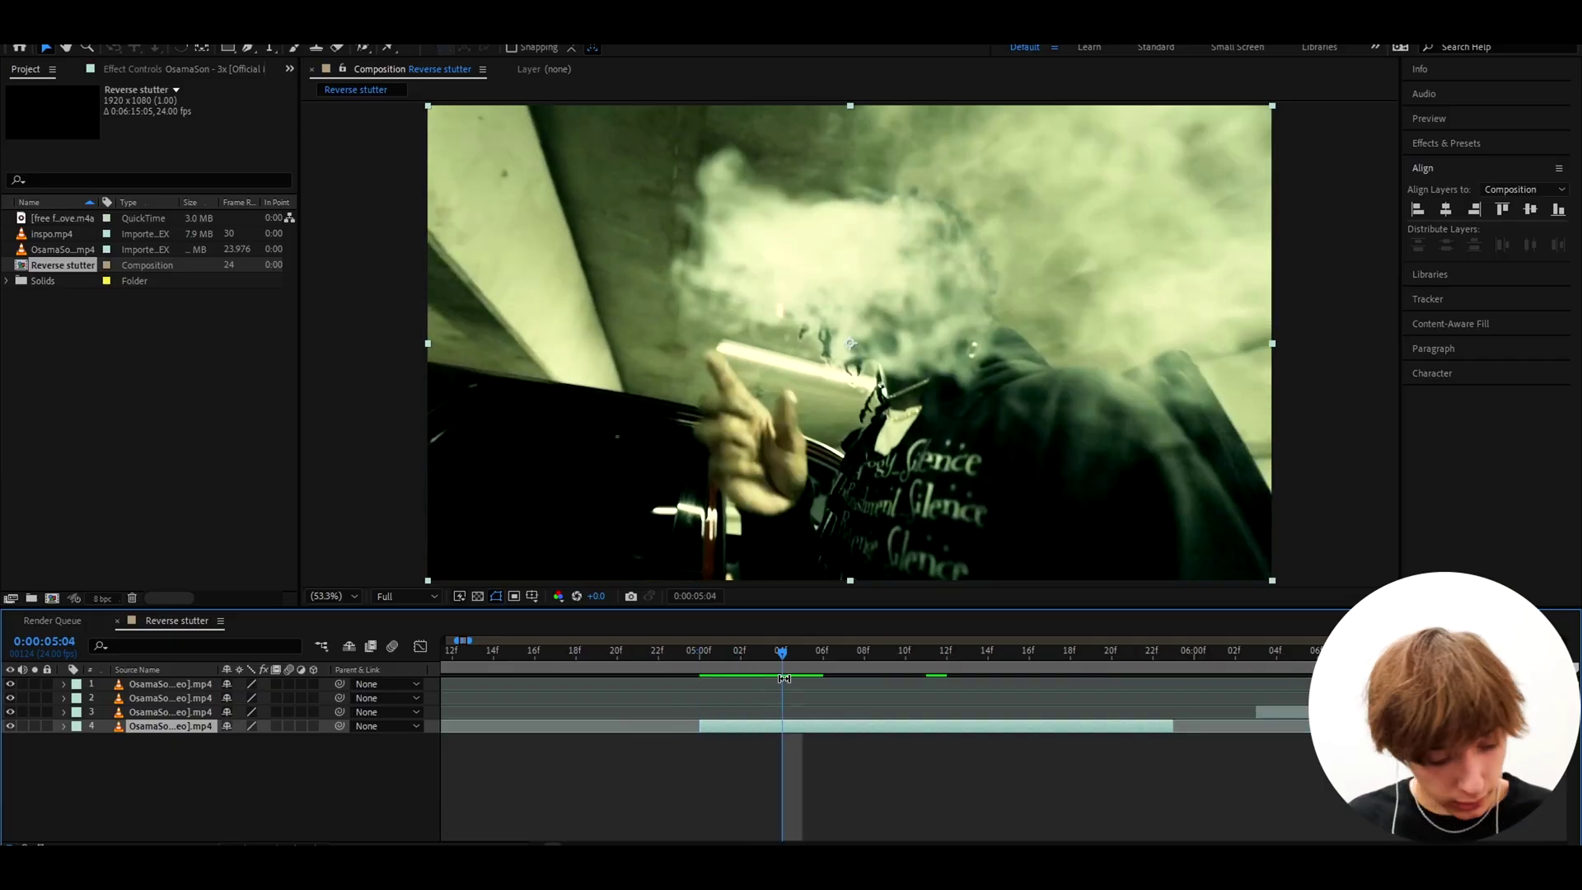
Step: Duplicate the fourth clip, split it at the playhead, delete the first part, and place the short piece at 05:04
key("ctrl+d")
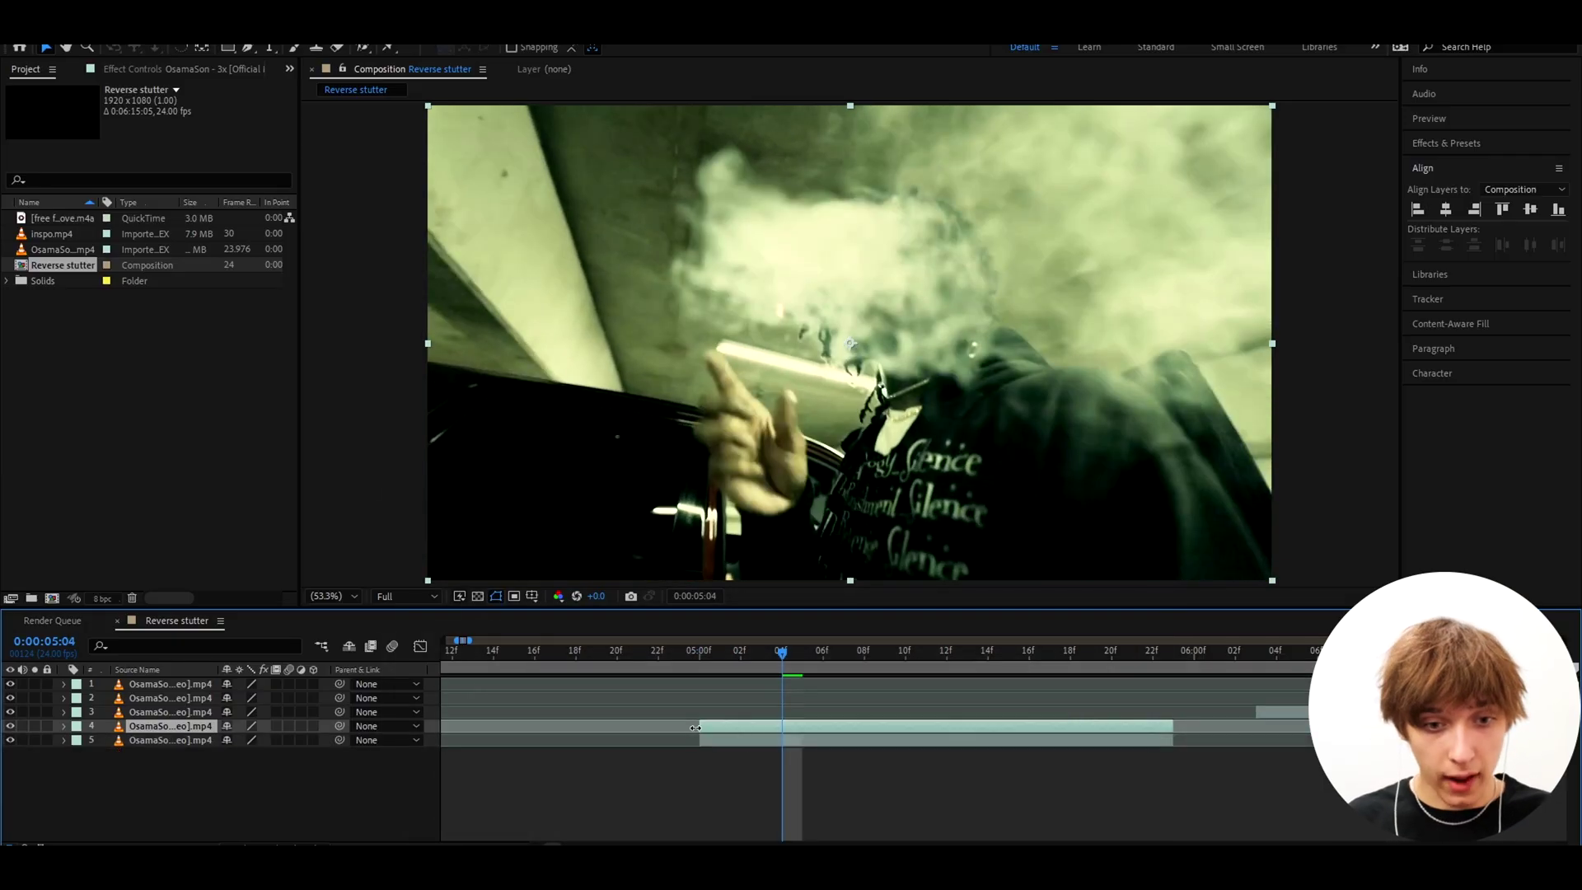
left_click_drag(718, 726, 787, 724)
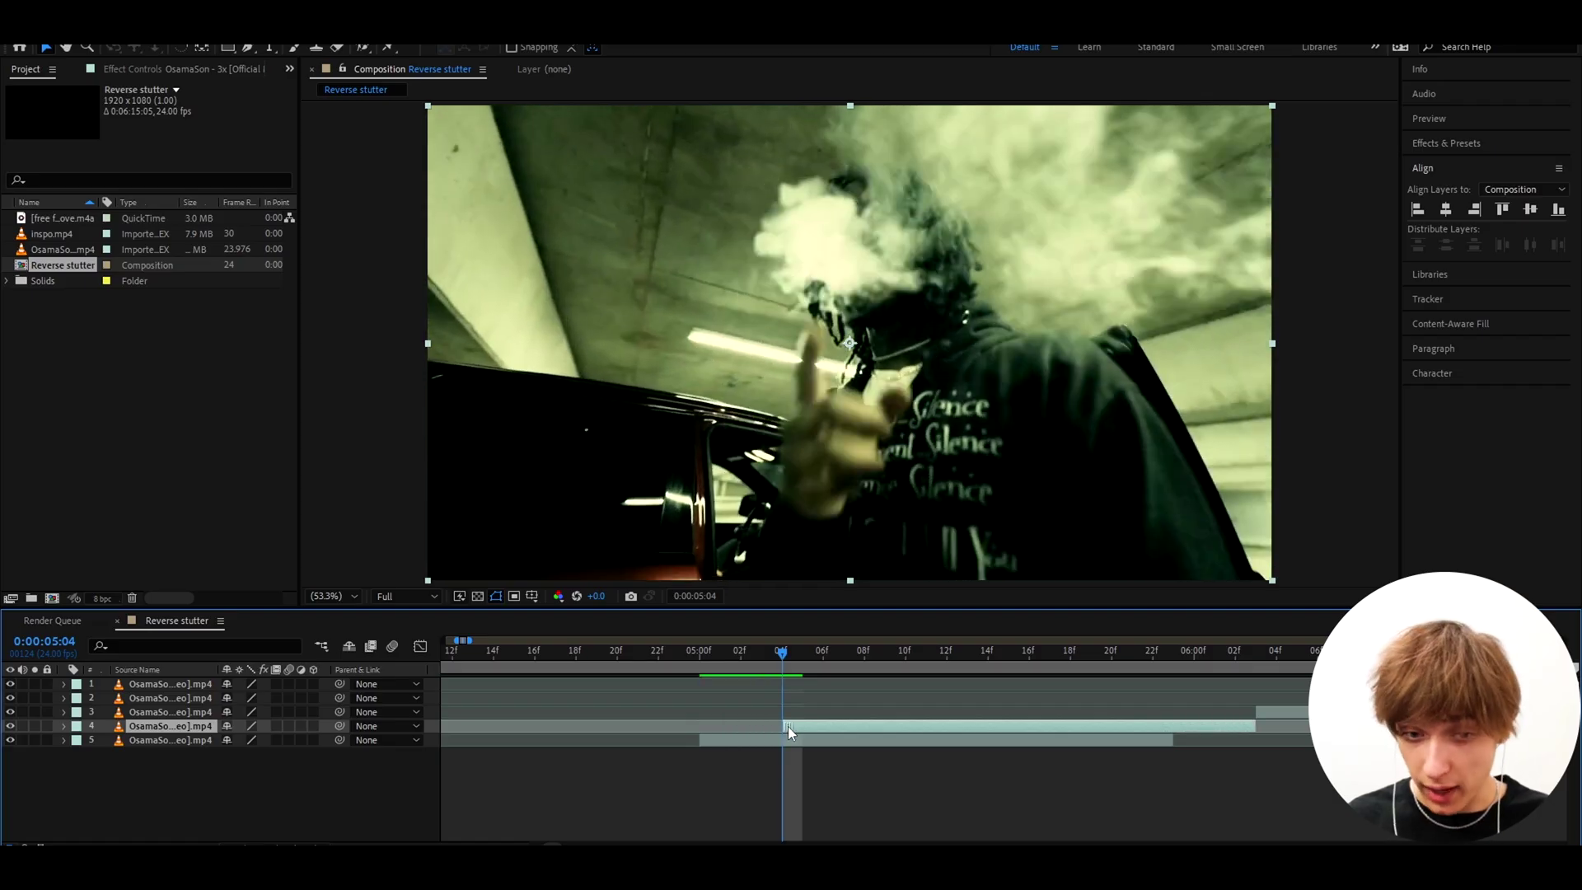
left_click_drag(787, 725, 706, 728)
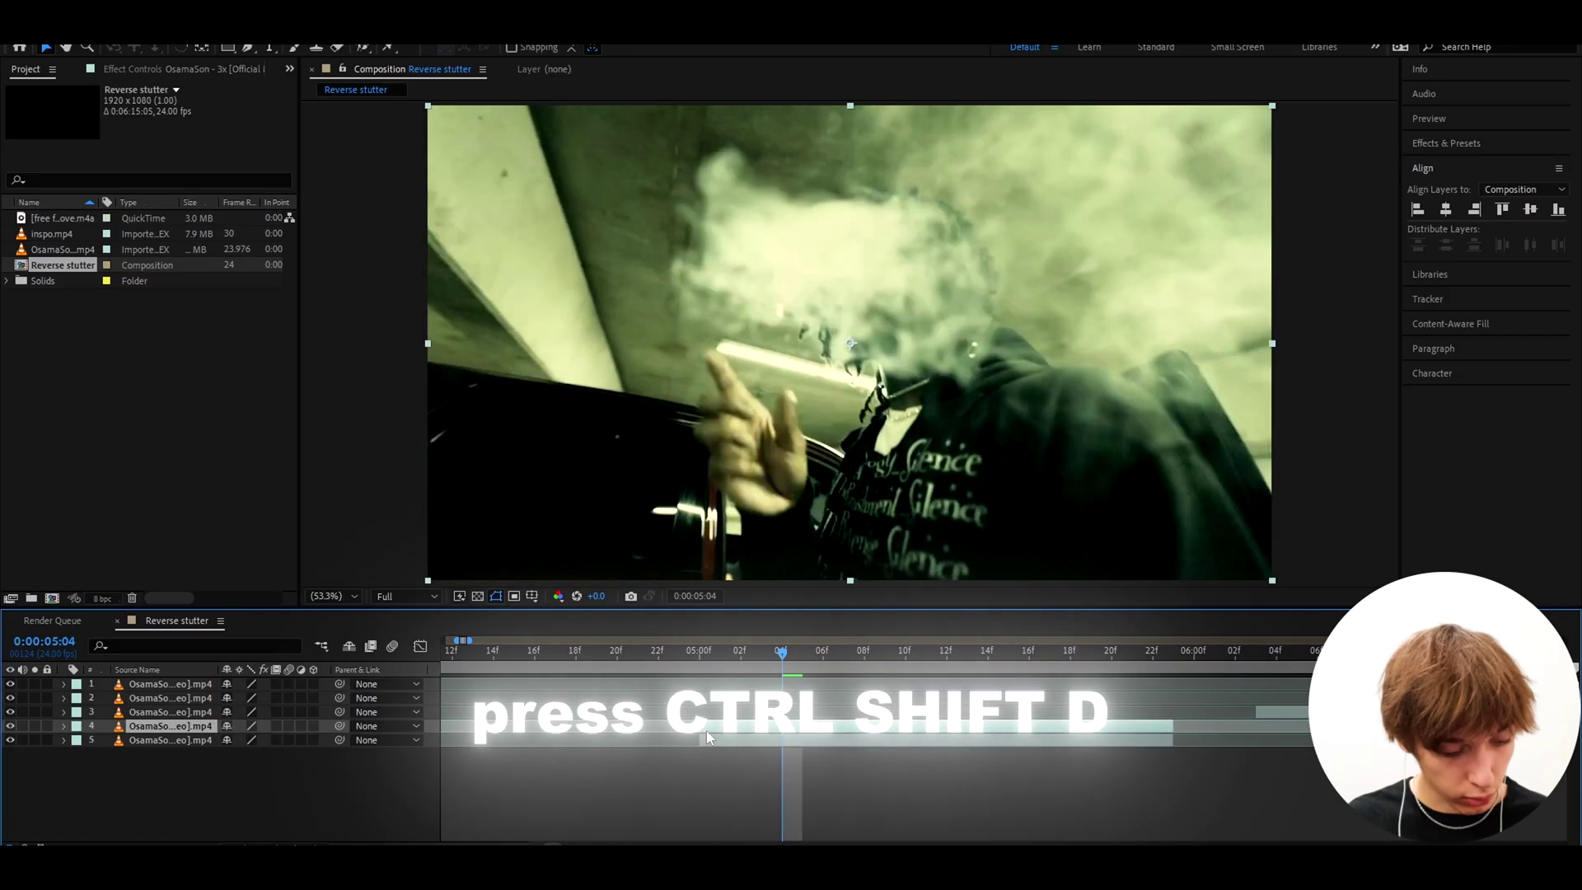
key("ctrl+shift+d")
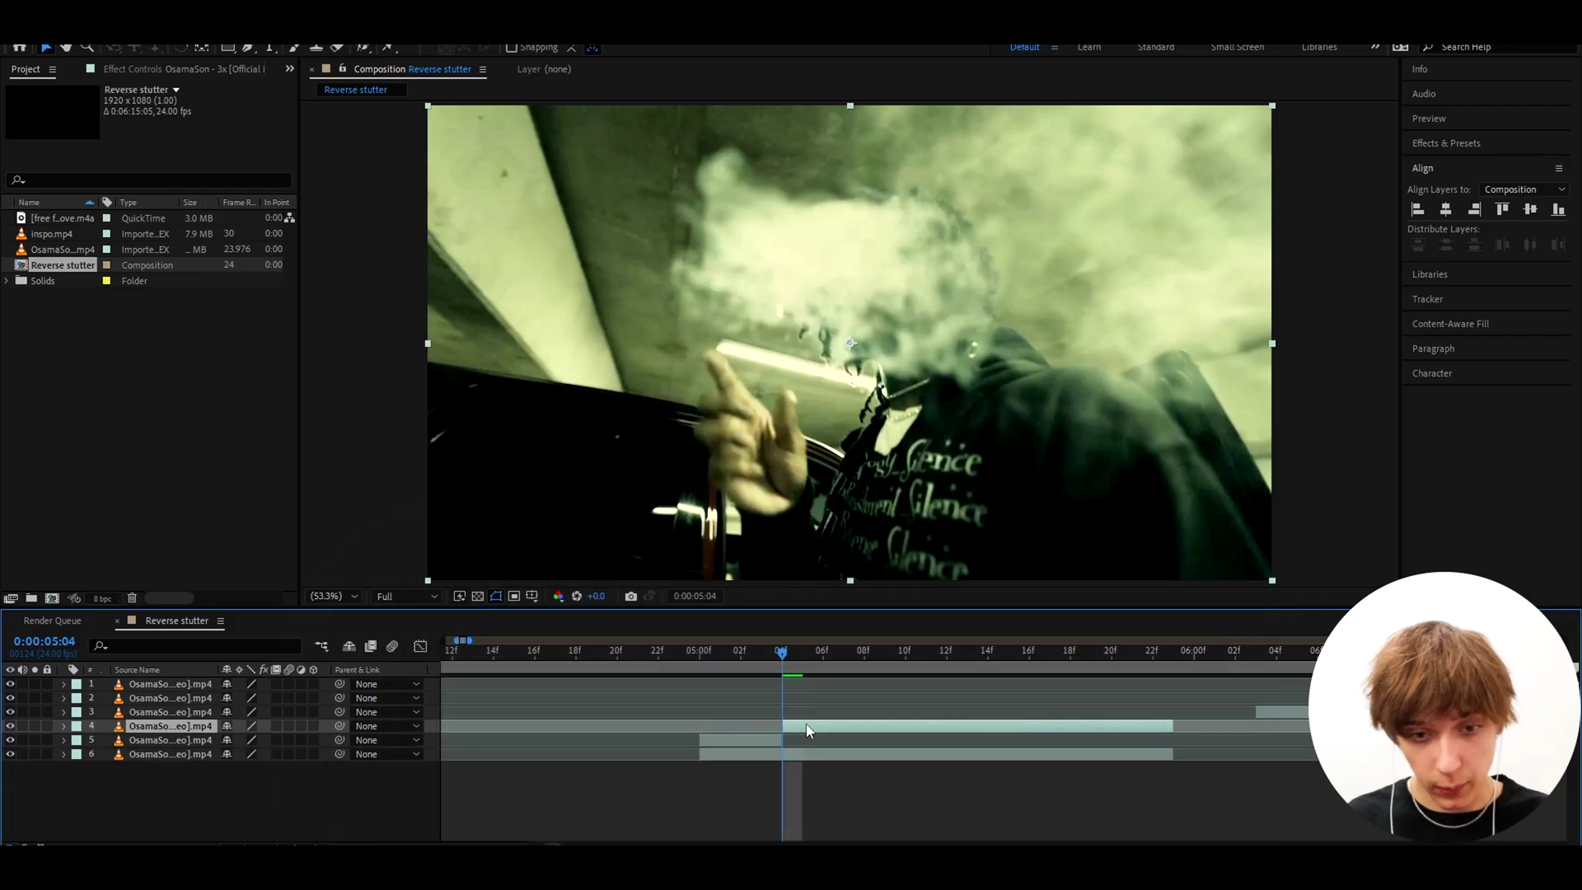
key("Delete")
left_click_drag(739, 728, 817, 725)
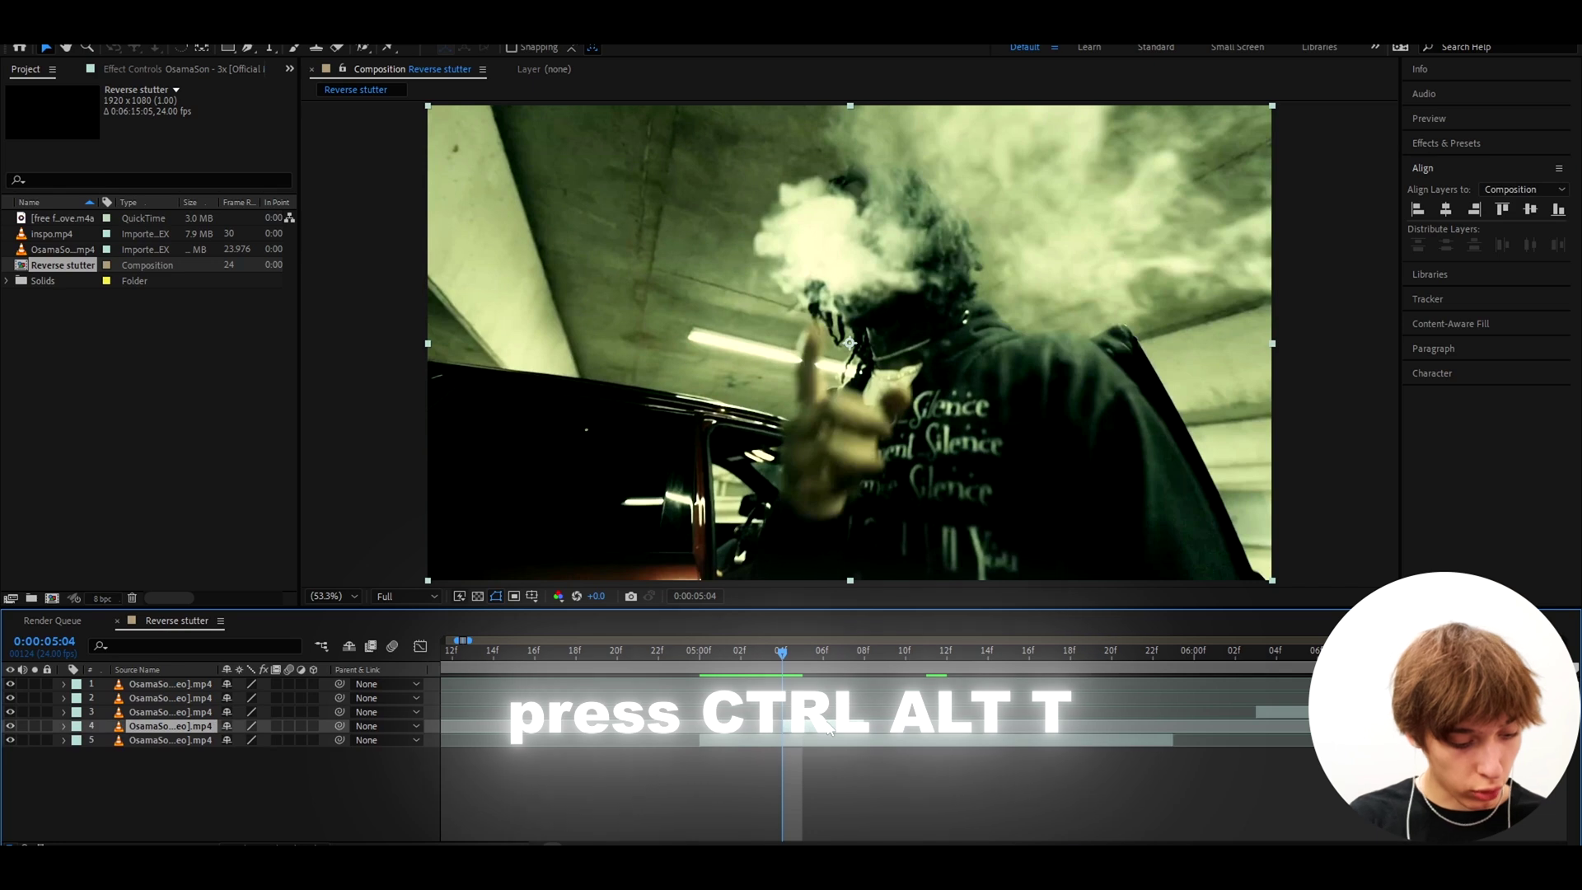
Step: Enable Time Remap on the short clip and add a keyframe at the current frame
key("ctrl+alt+t")
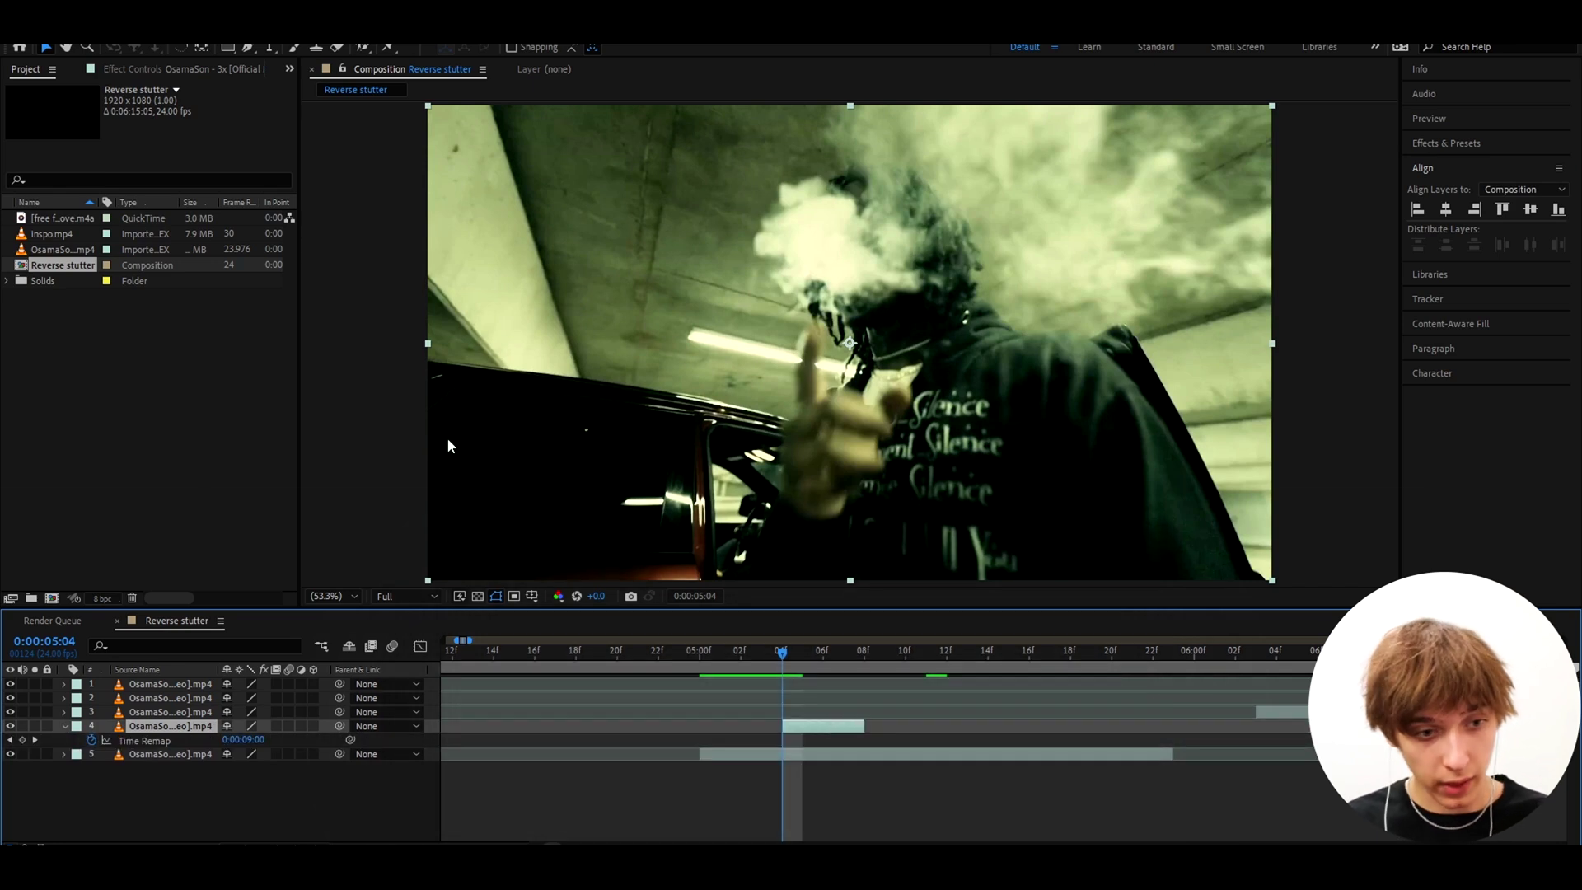
mouse_move(782, 655)
left_mouse_down()
mouse_move(707, 661)
mouse_move(826, 666)
mouse_move(785, 669)
left_mouse_up()
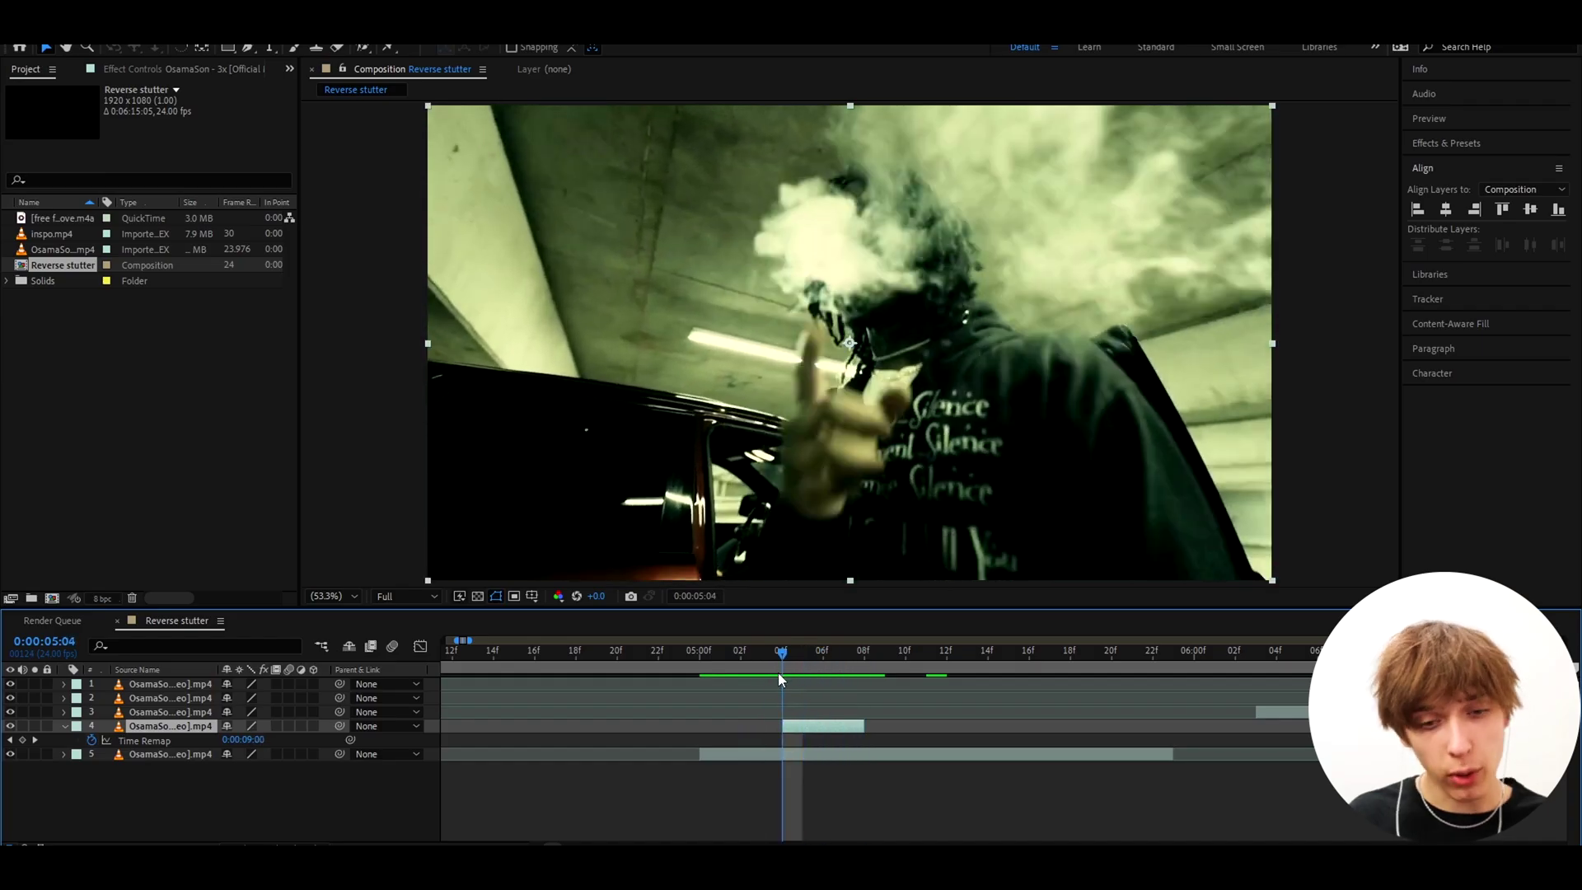
left_click(22, 740)
Step: Position the Time Remap keyframes at 05:04 and 05:07 so the clip runs backwards, then return to 05:00
left_click(846, 664)
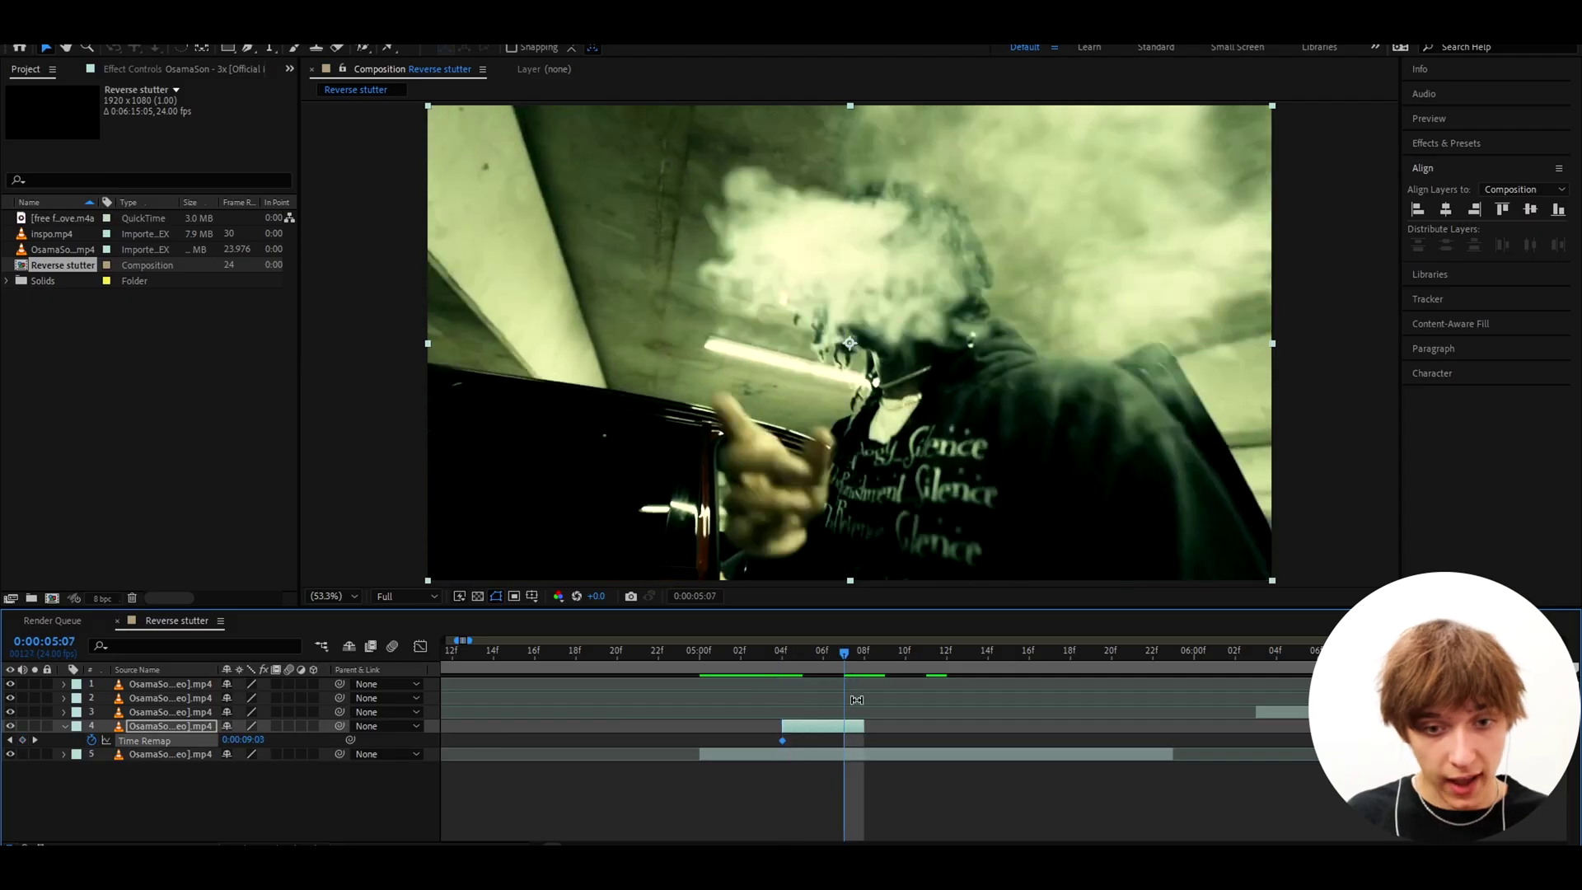
left_click(856, 729)
scroll(846, 700, "up", 1)
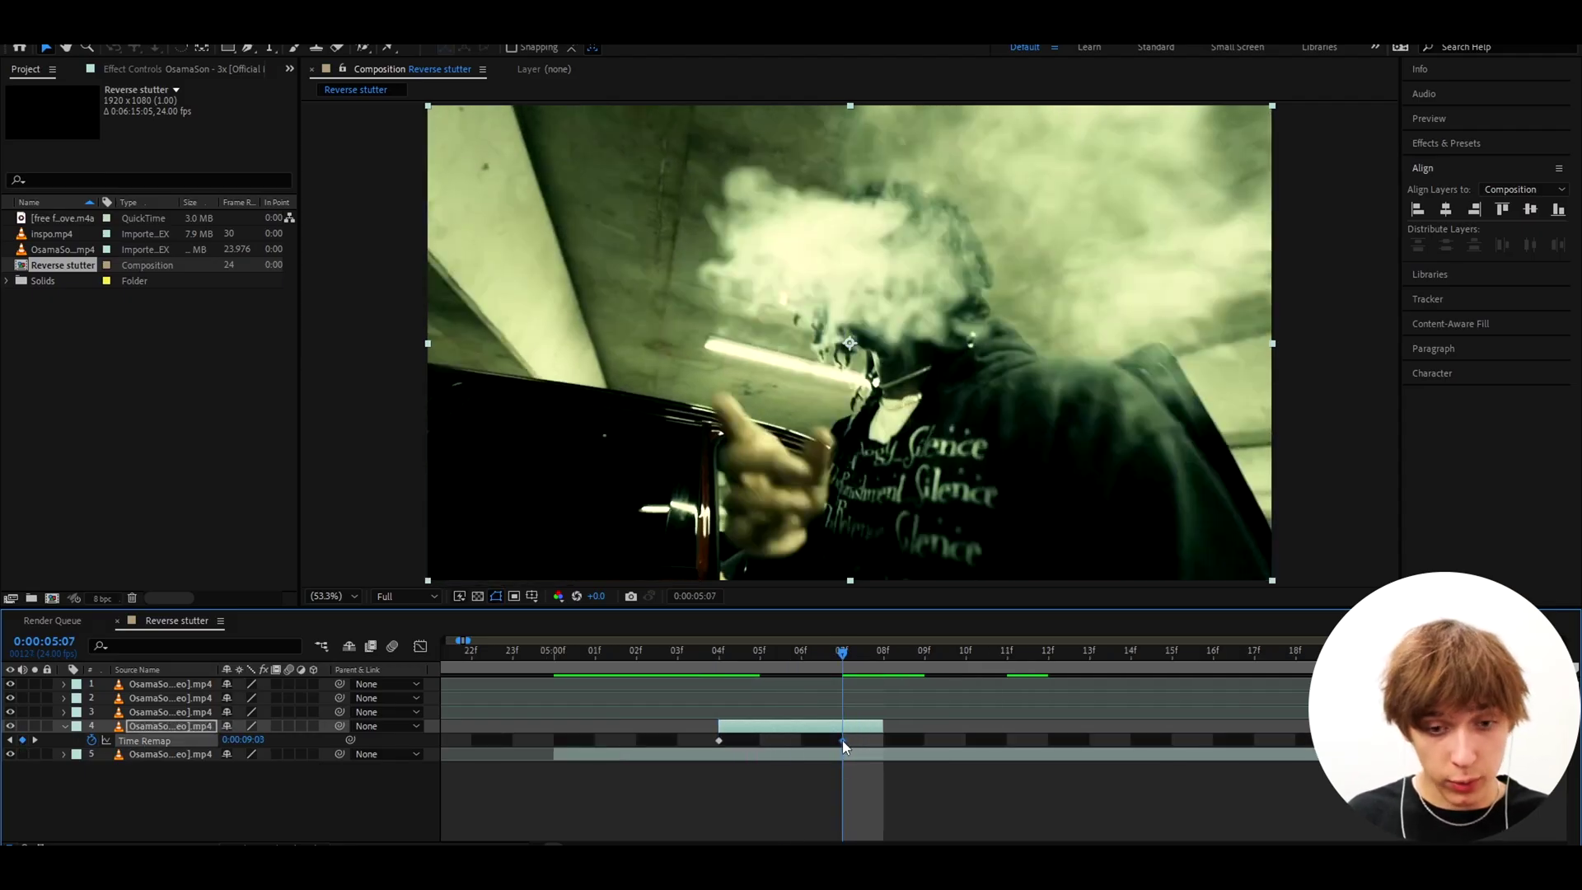
mouse_move(841, 739)
left_mouse_down()
mouse_move(678, 741)
mouse_move(842, 740)
left_mouse_up()
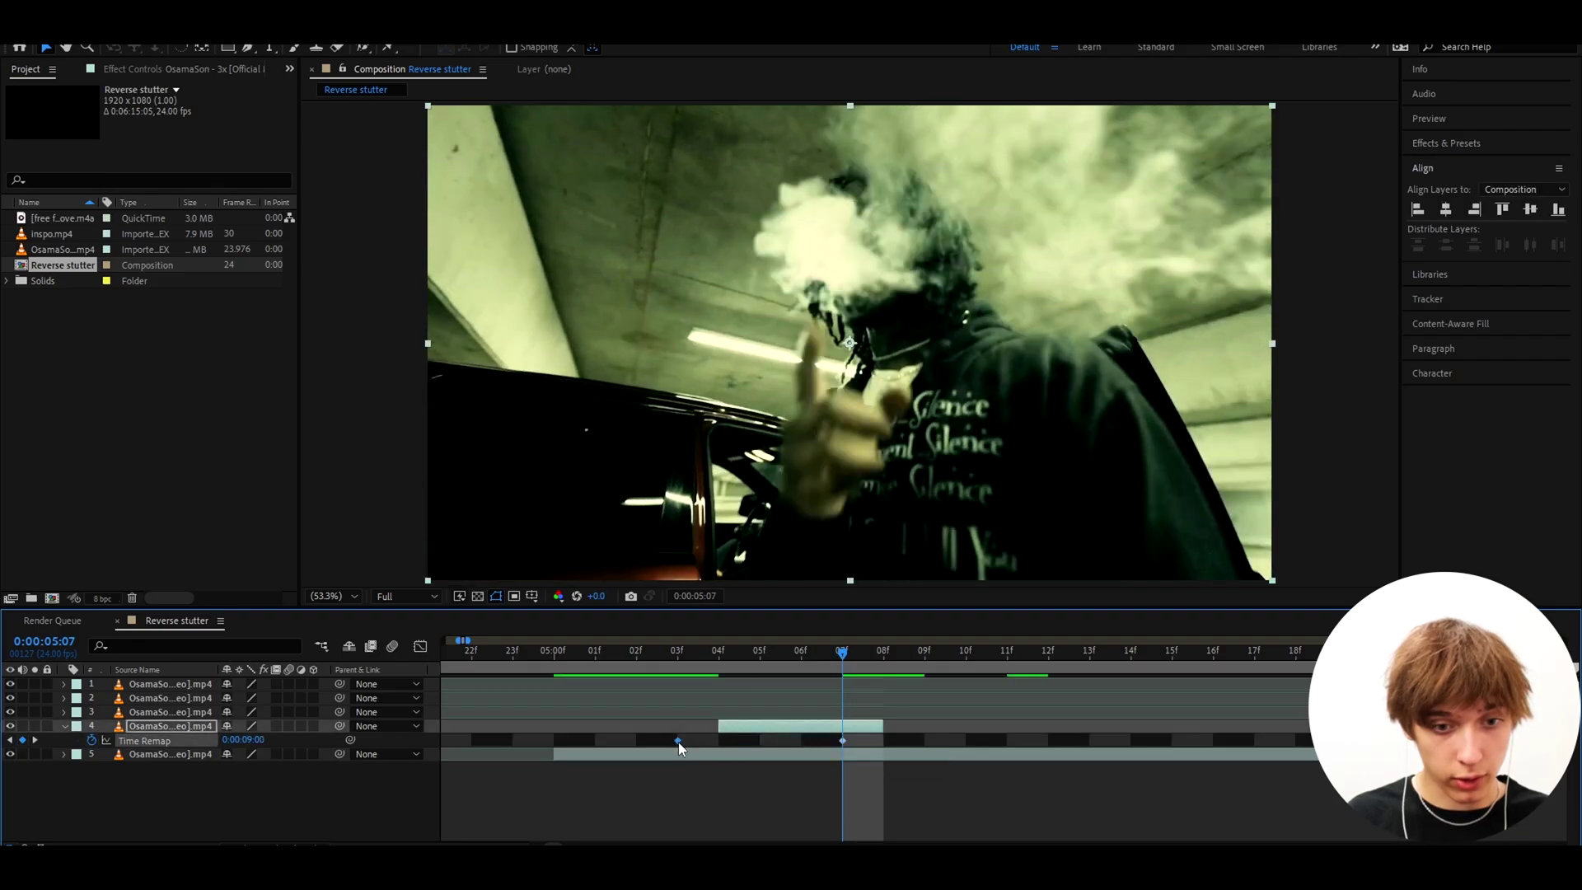
left_click_drag(677, 740, 718, 741)
left_click_drag(840, 653, 570, 655)
key("space")
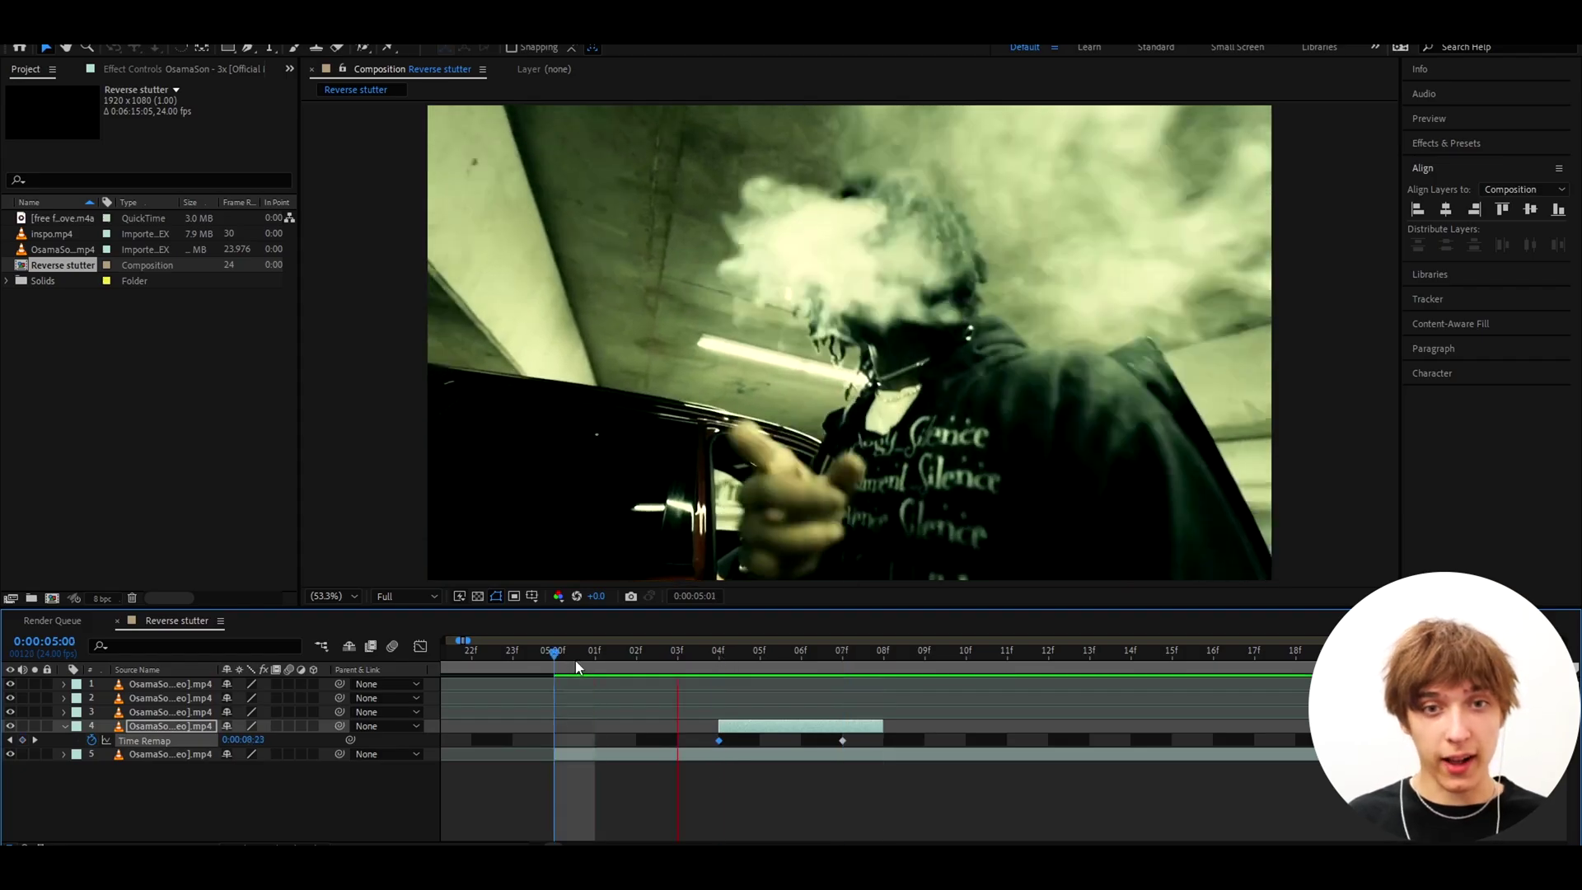
key("space")
scroll(726, 691, "down", 2)
left_click(664, 657)
key("space")
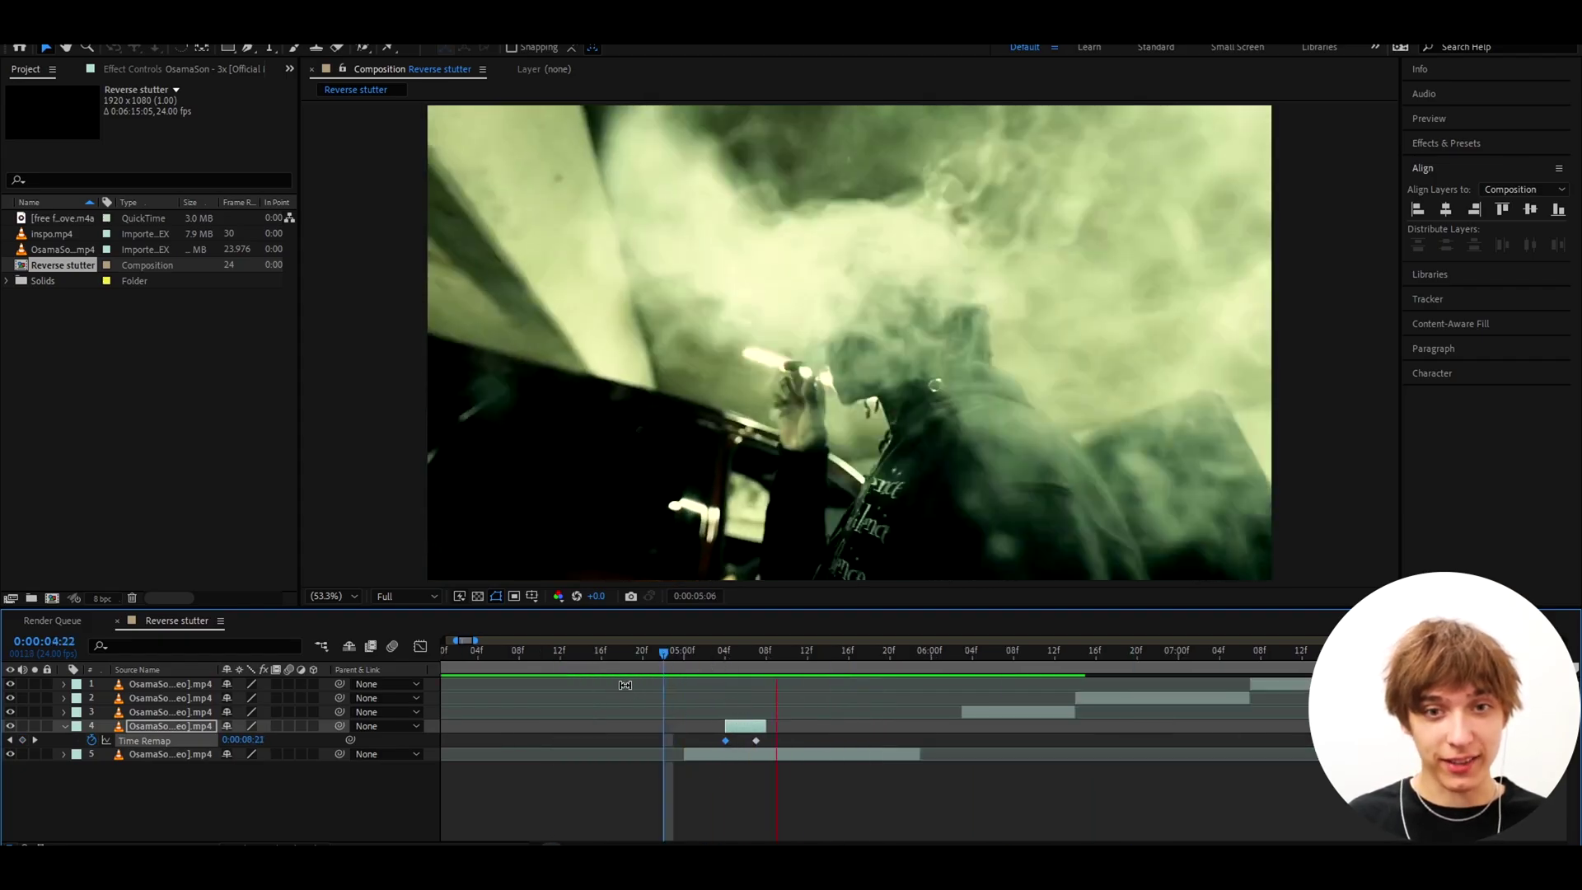
key("space")
mouse_move(725, 657)
left_mouse_down()
mouse_move(685, 654)
mouse_move(727, 671)
mouse_move(729, 654)
mouse_move(738, 675)
mouse_move(700, 659)
left_mouse_up()
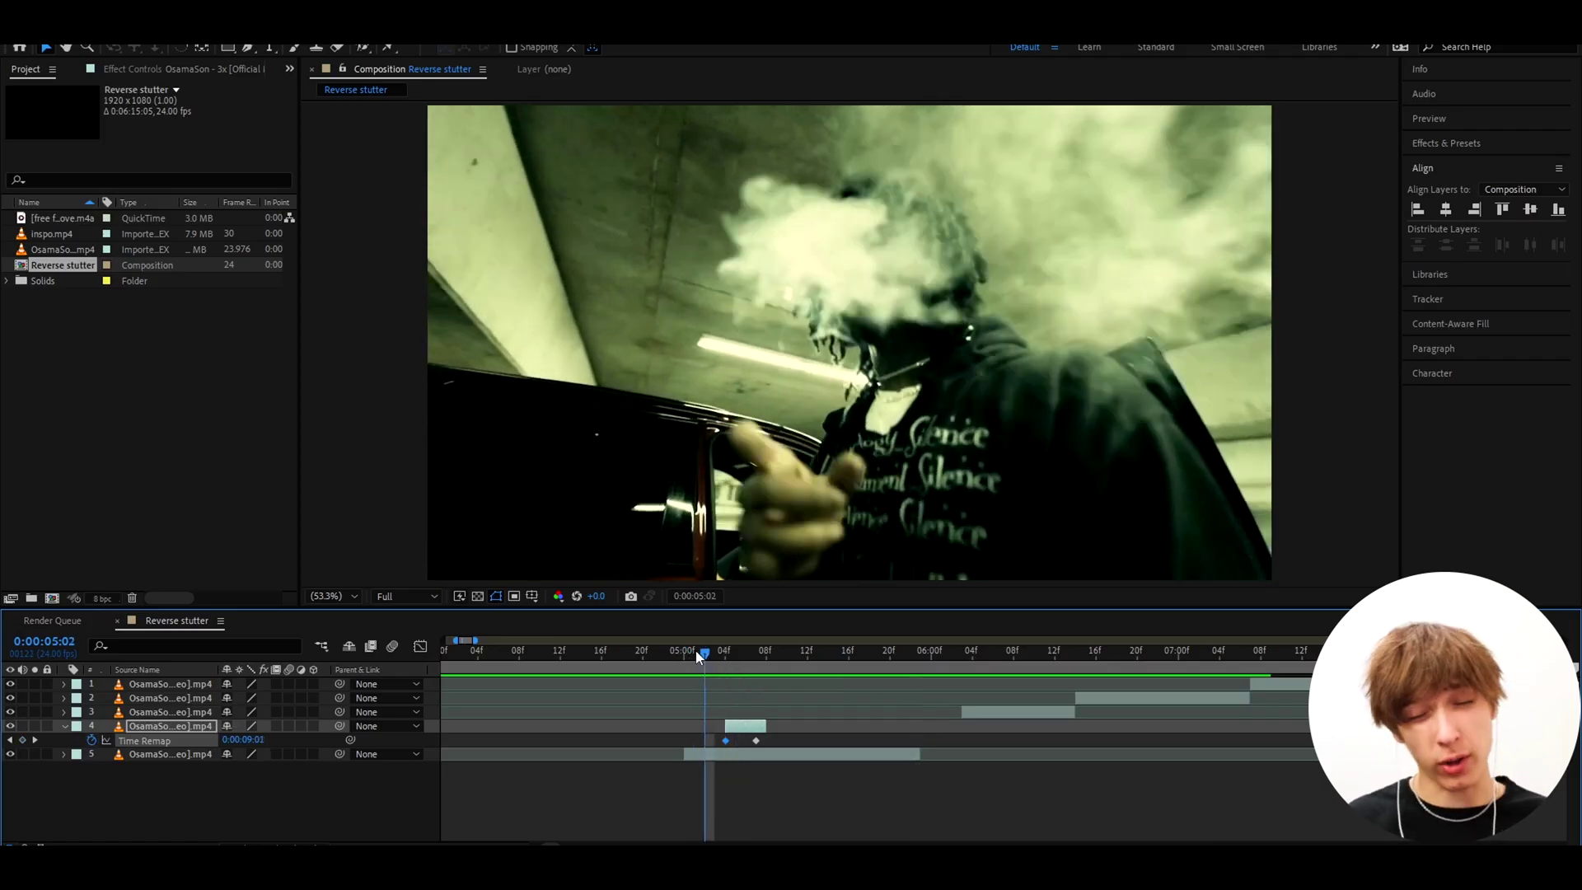
key("space")
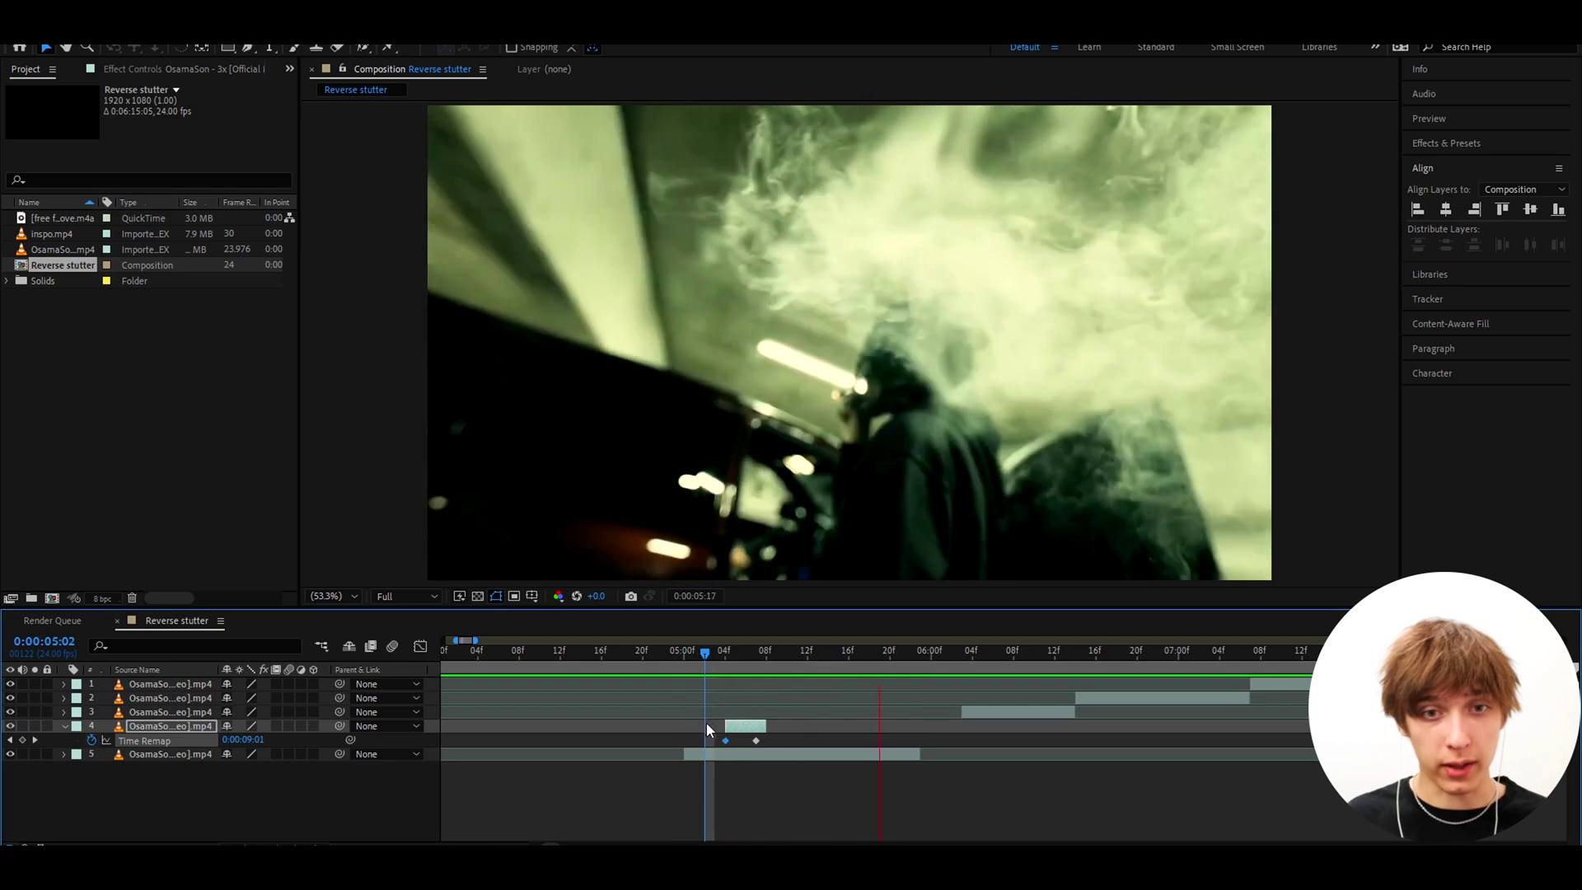
key("space")
left_click_drag(857, 657, 718, 676)
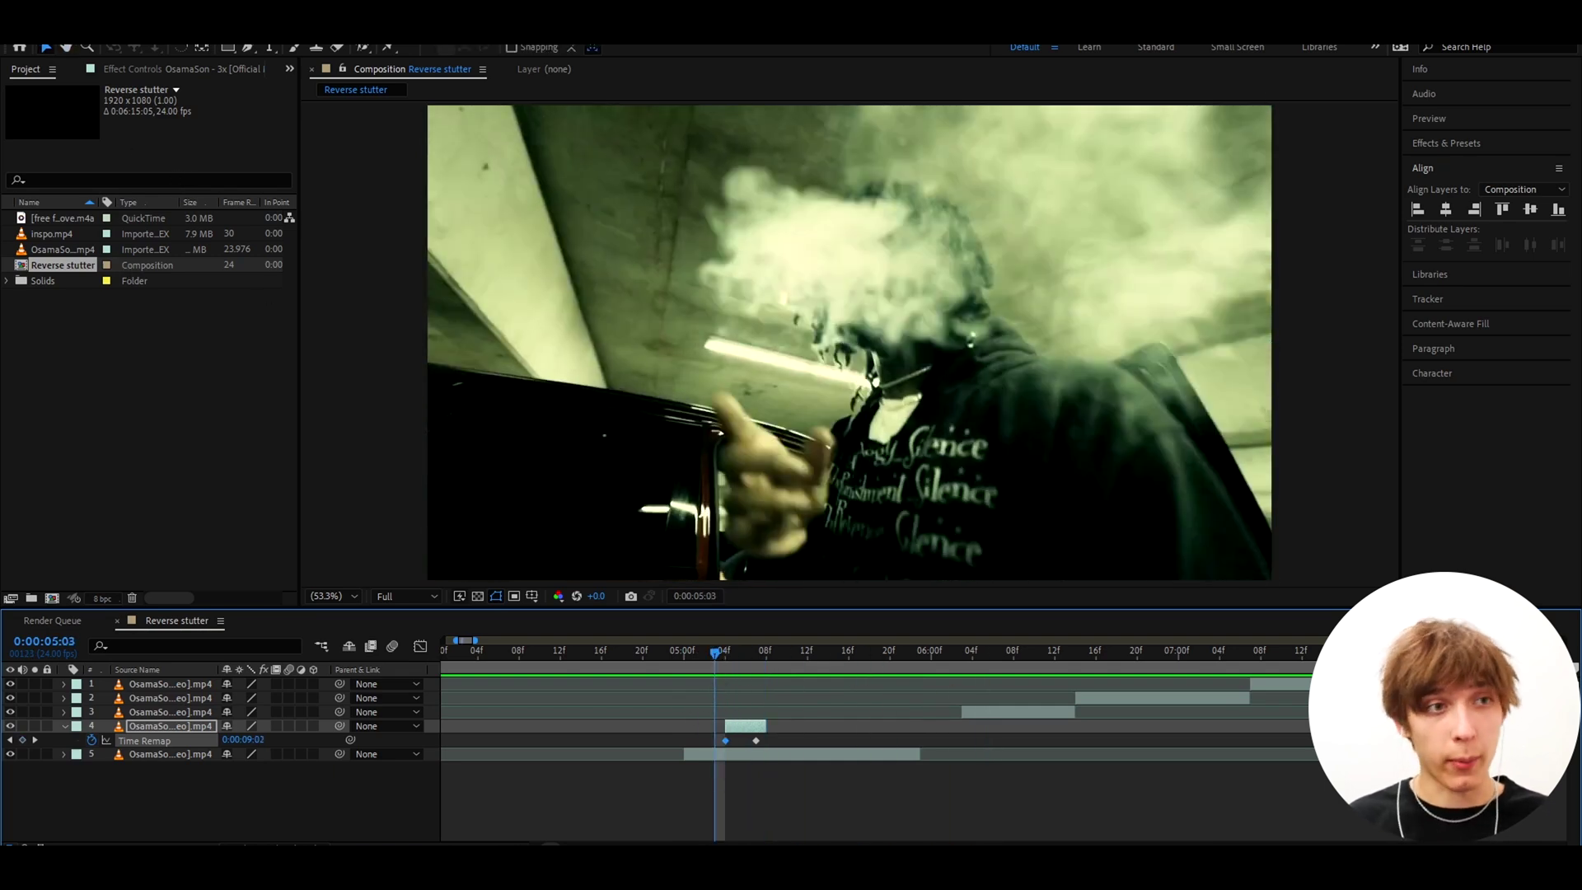
mouse_move(725, 659)
left_mouse_down()
mouse_move(745, 654)
mouse_move(722, 665)
left_mouse_up()
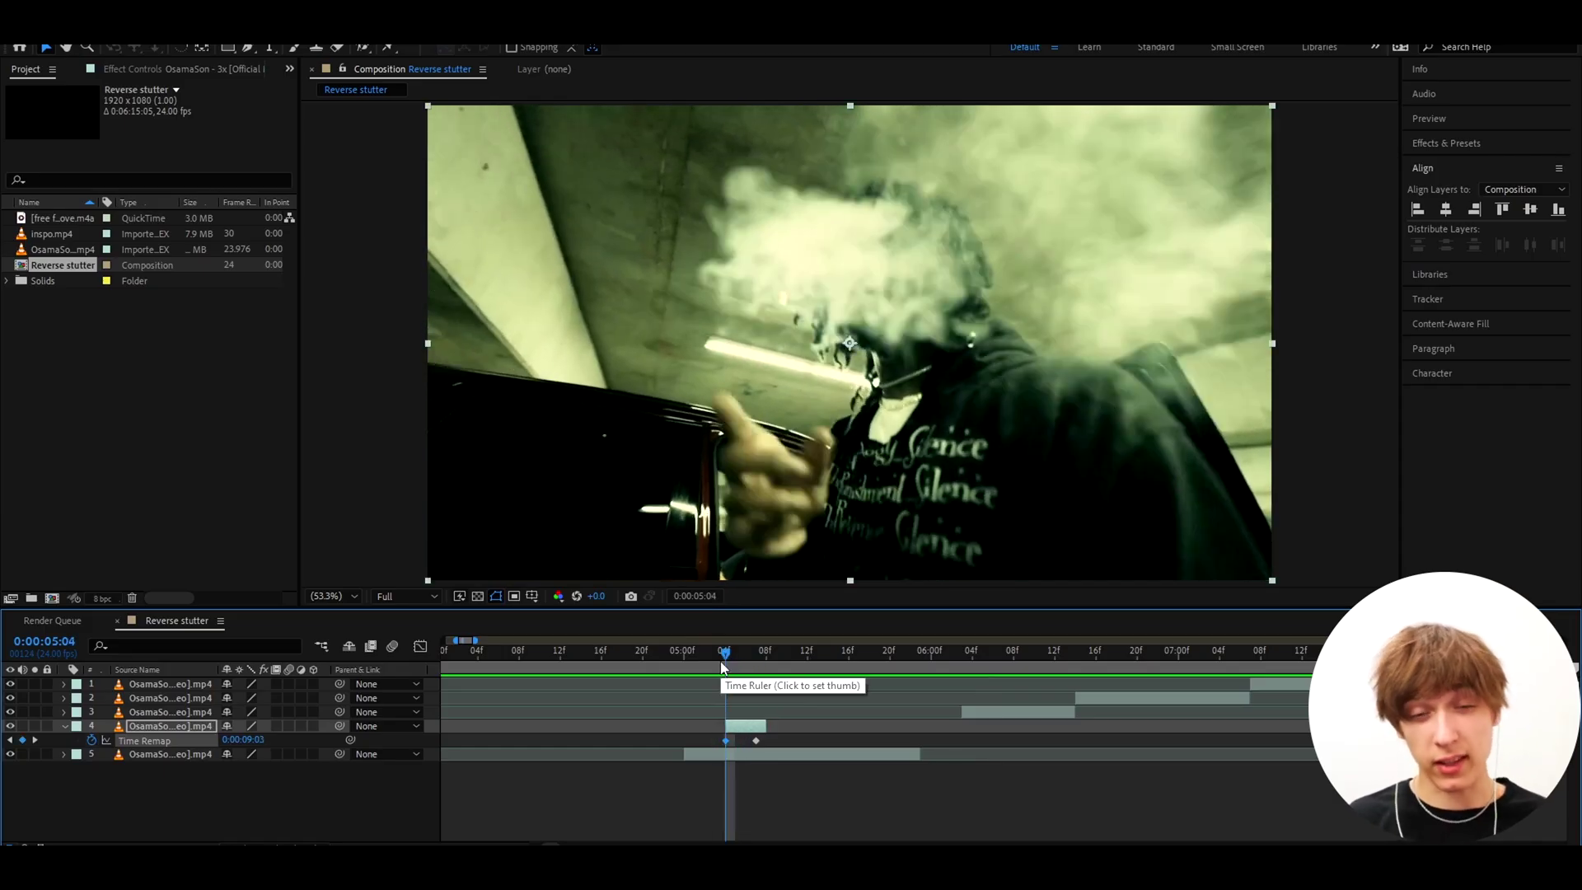
left_click(685, 664)
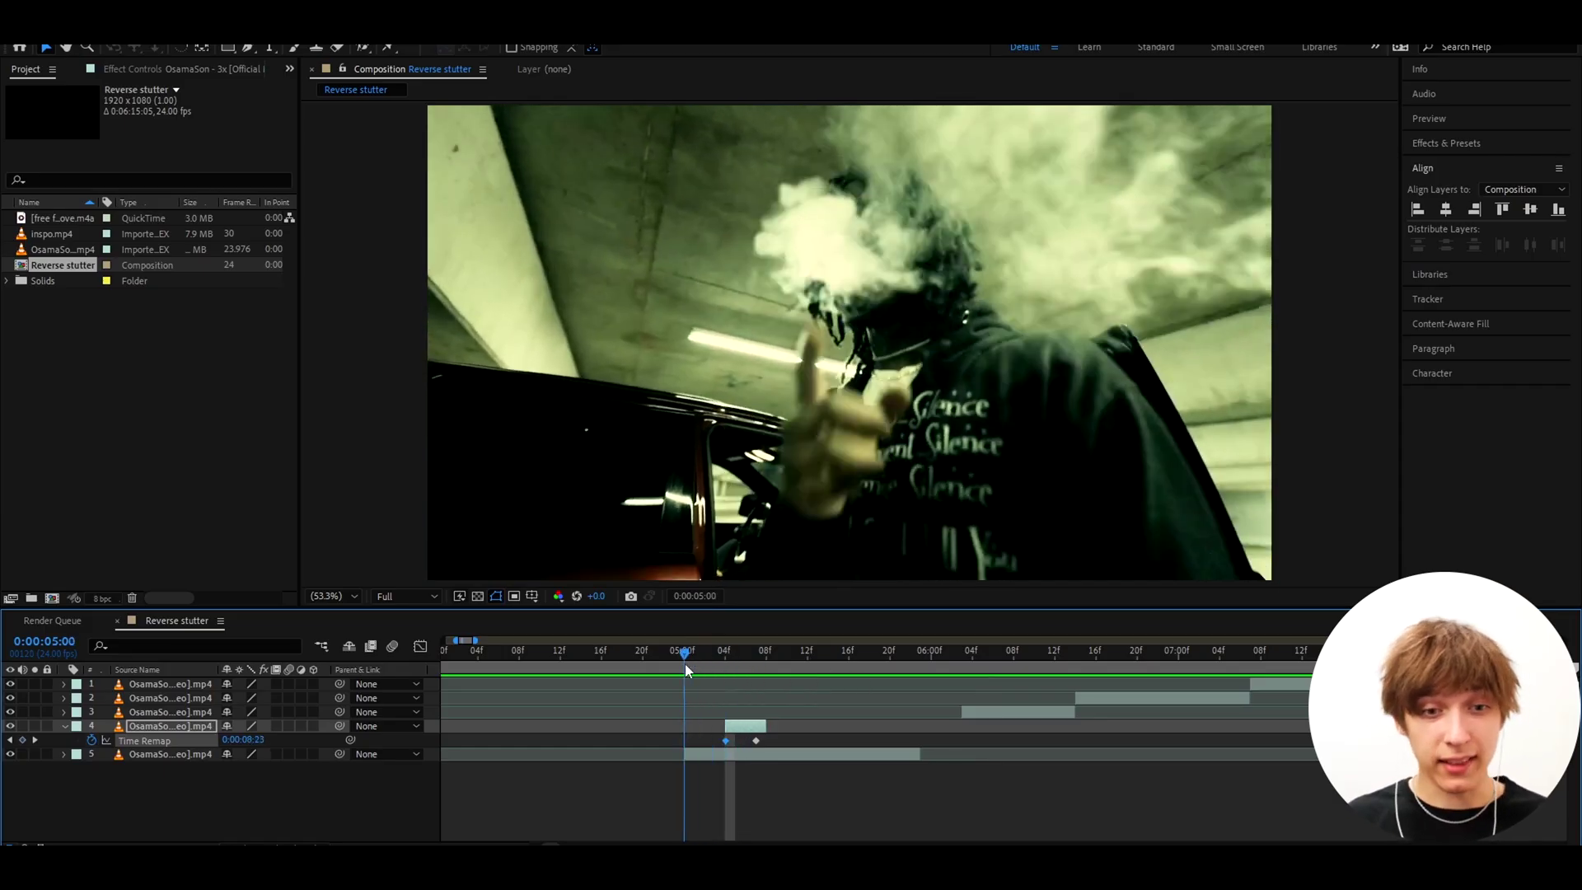
left_click_drag(723, 659, 1129, 680)
Step: Duplicate the second clip layer, trim the copy with Alt+], and slide it to start at 06:20
scroll(1154, 708, "up", 2)
left_click(1154, 700)
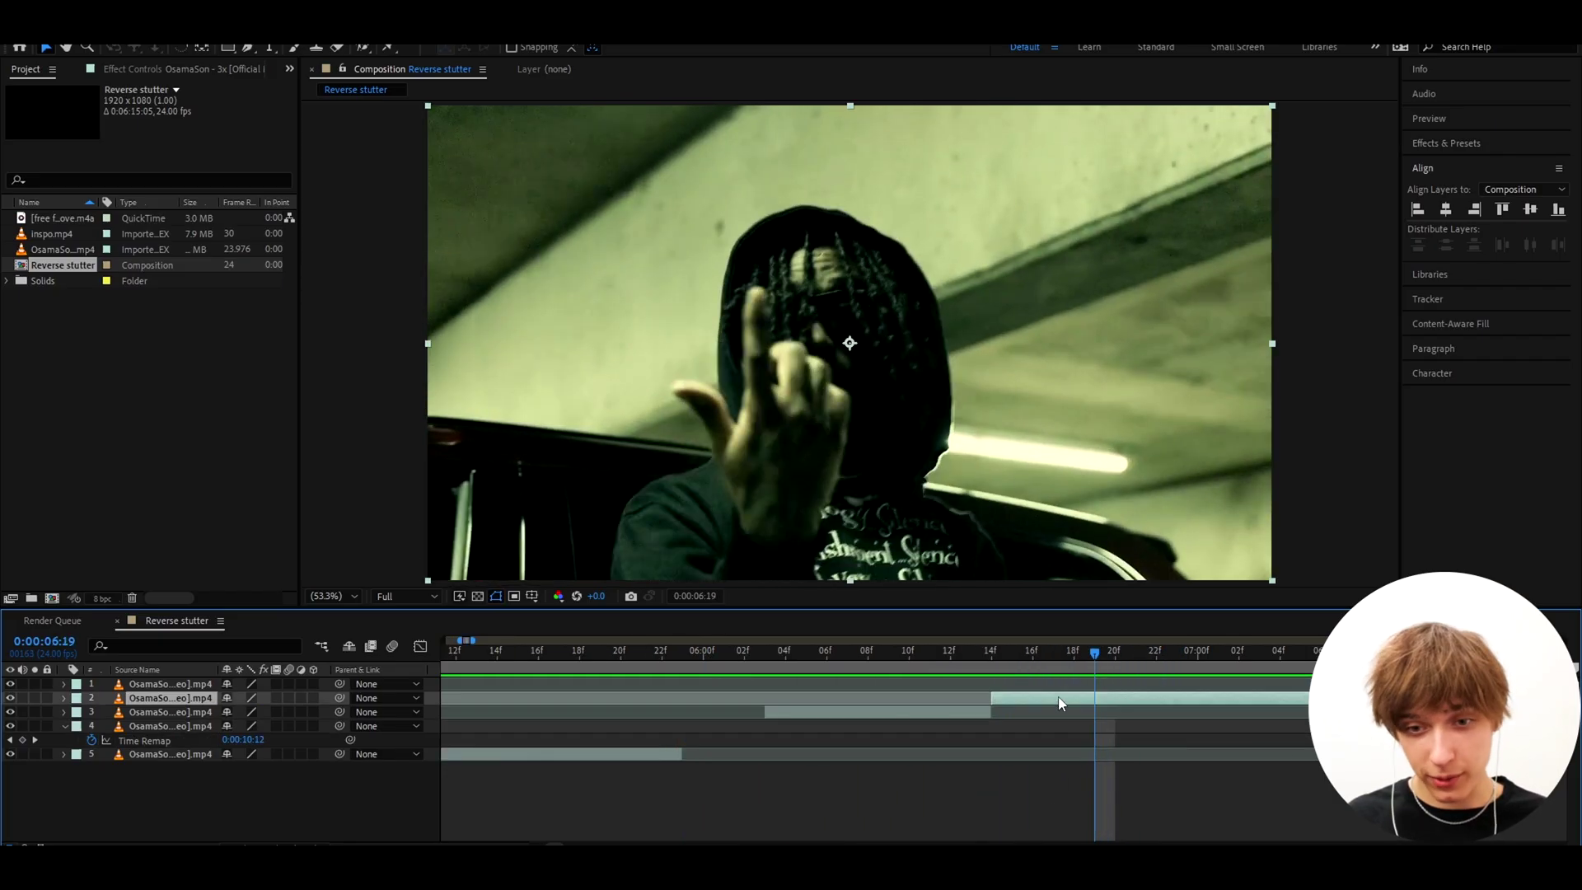
key("ctrl+d")
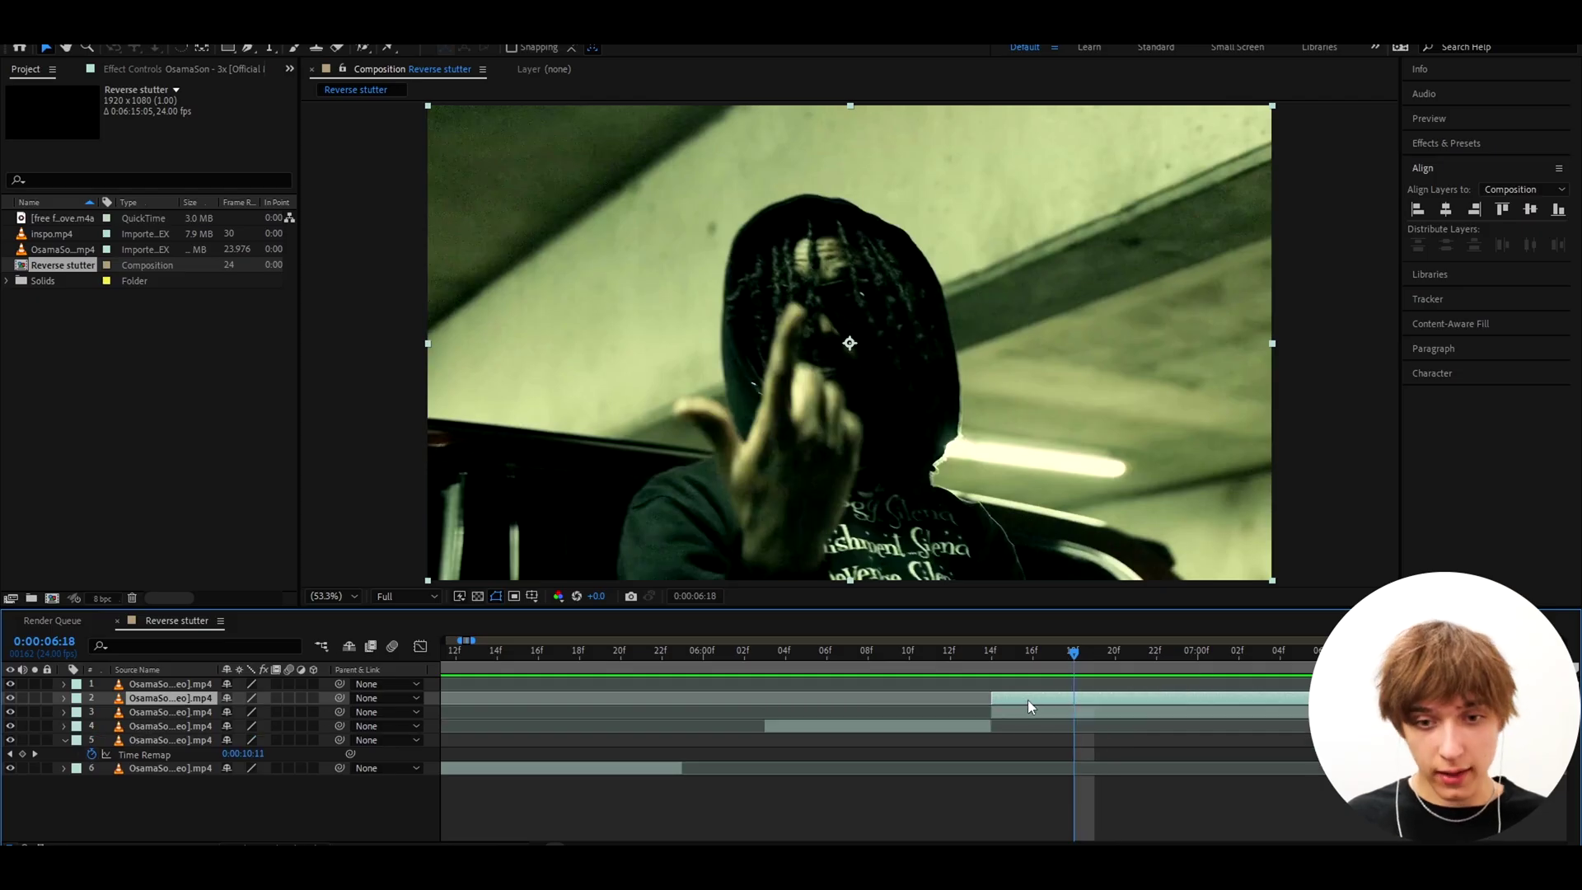
scroll(1170, 675, "right", 1)
left_click_drag(968, 657, 1009, 657)
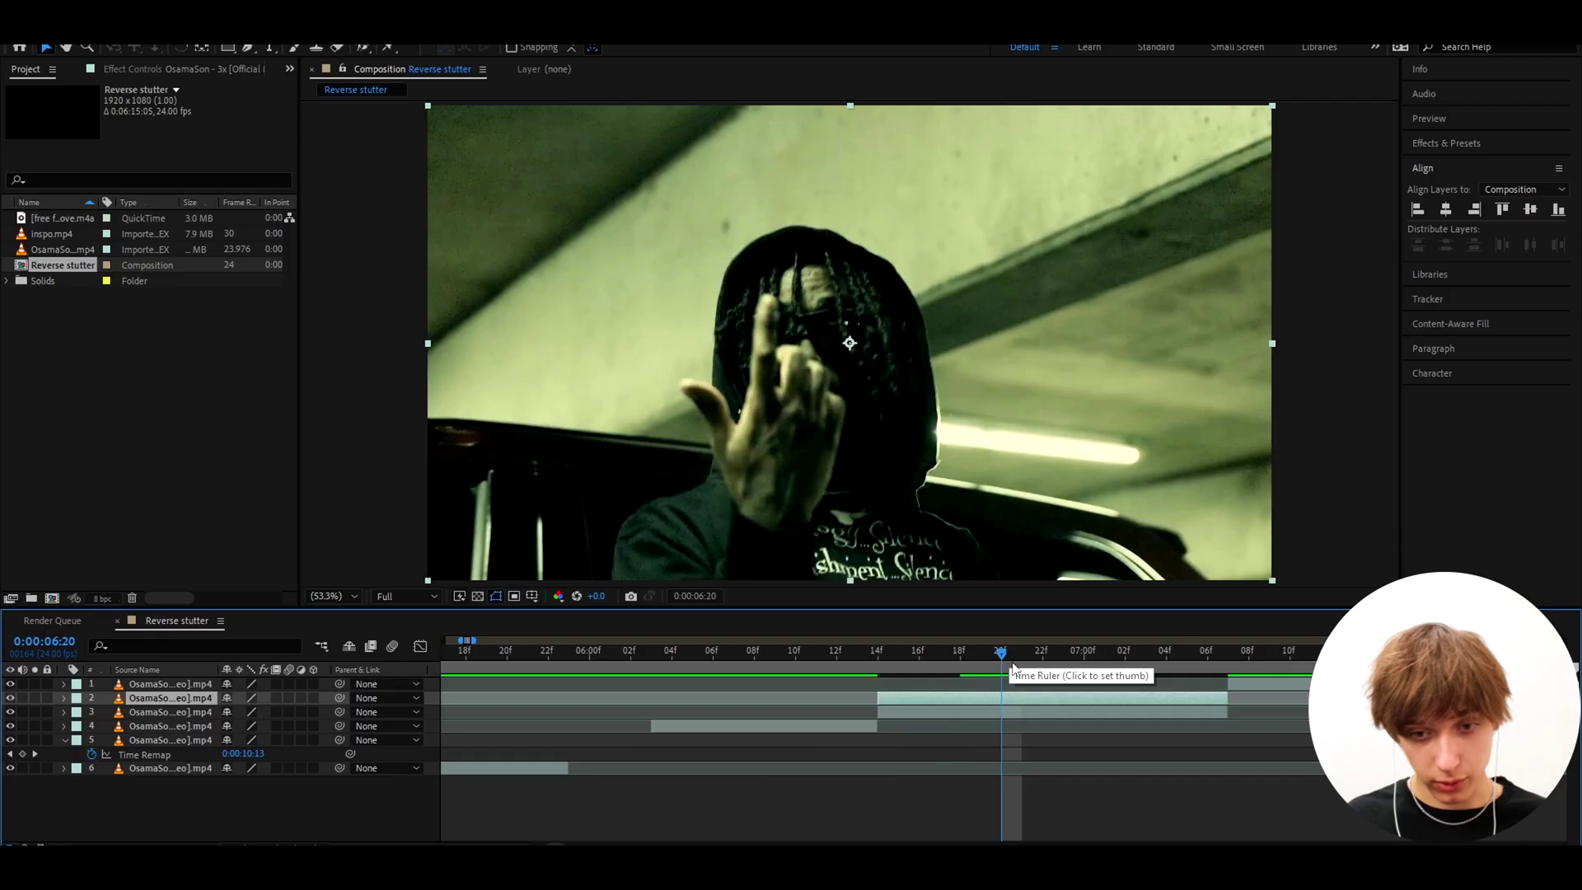
key("alt+]")
left_click_drag(948, 699, 1073, 698)
Step: Enable Time Remap on the copy and swap its keyframes at 06:20 and 07:01 to reverse it
key("ctrl+alt+t")
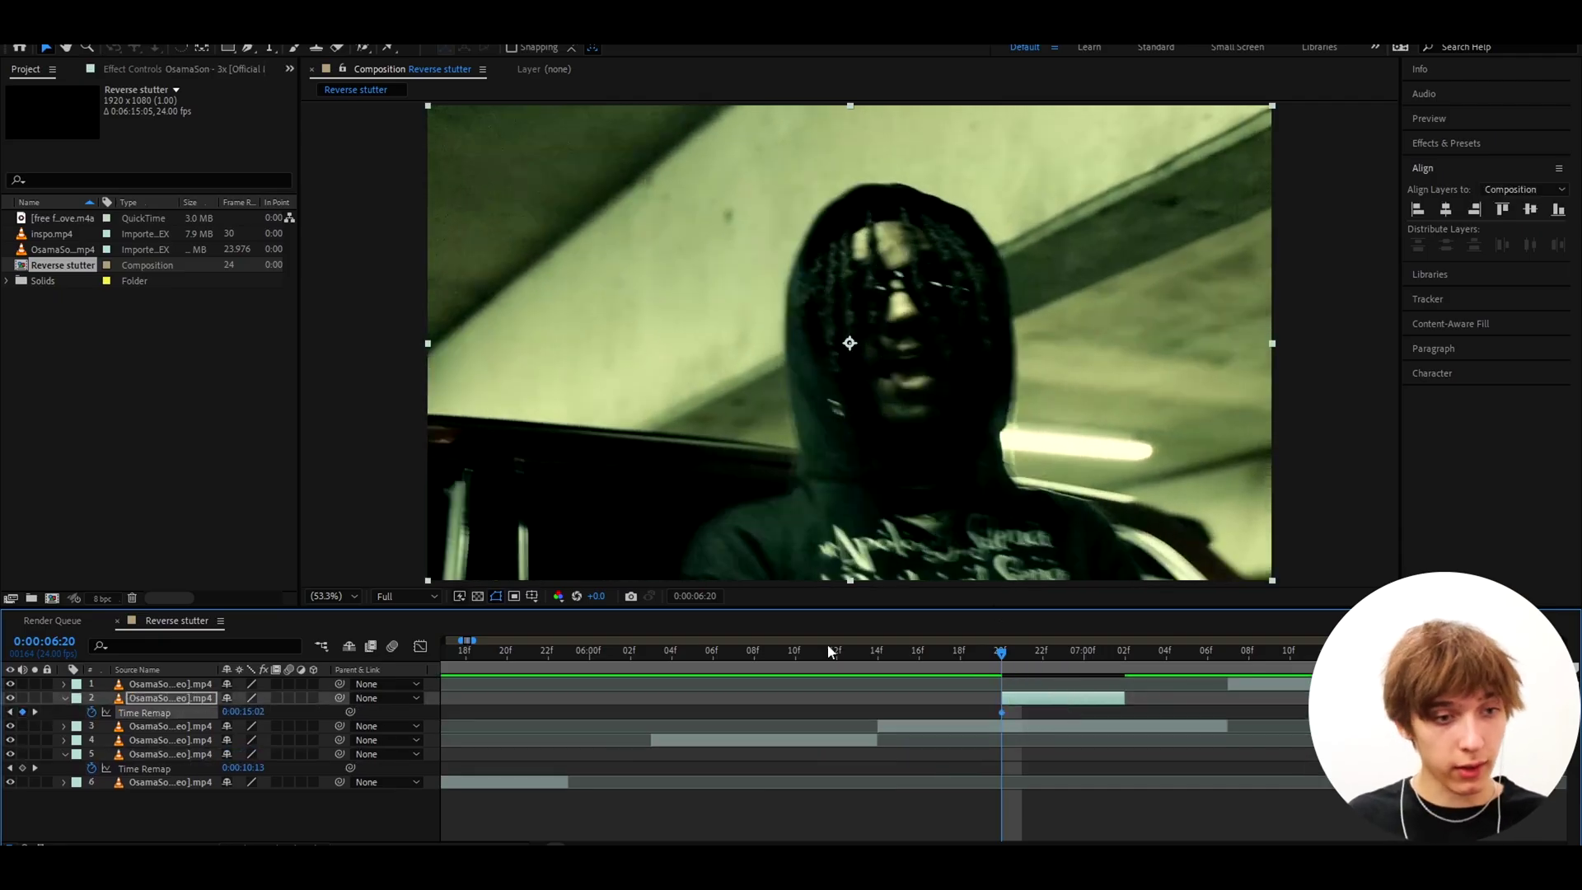
left_click(1105, 650)
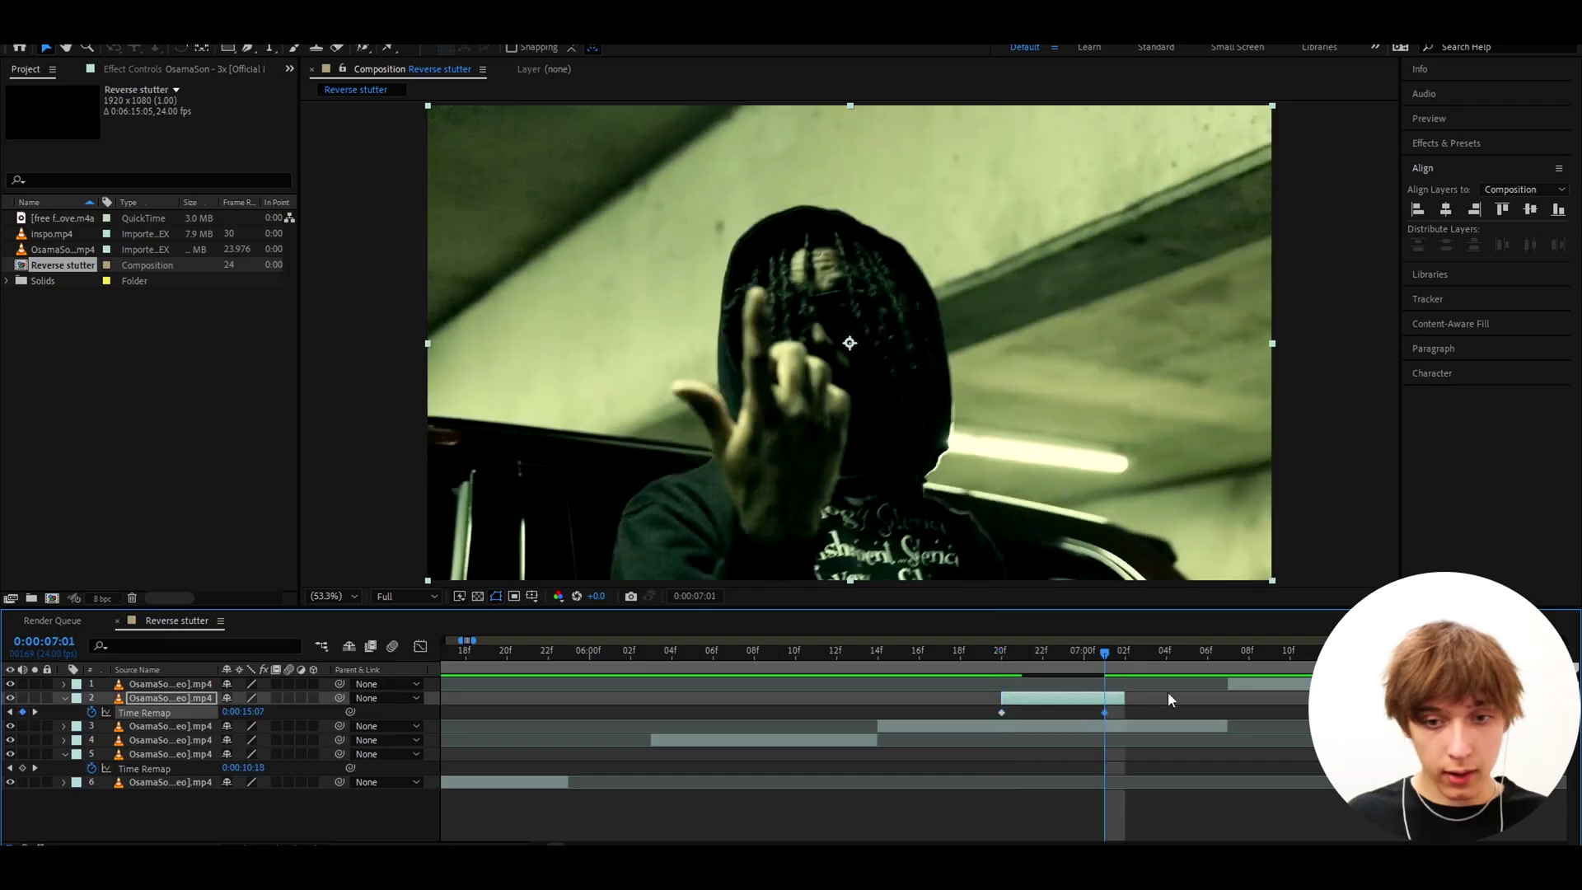
mouse_move(1103, 714)
left_mouse_down()
mouse_move(966, 717)
mouse_move(1104, 715)
left_mouse_up()
Step: Preview the reverse stutter from 06:15 and scrub back to the 06:20 keyframe
left_click(903, 654)
key("space")
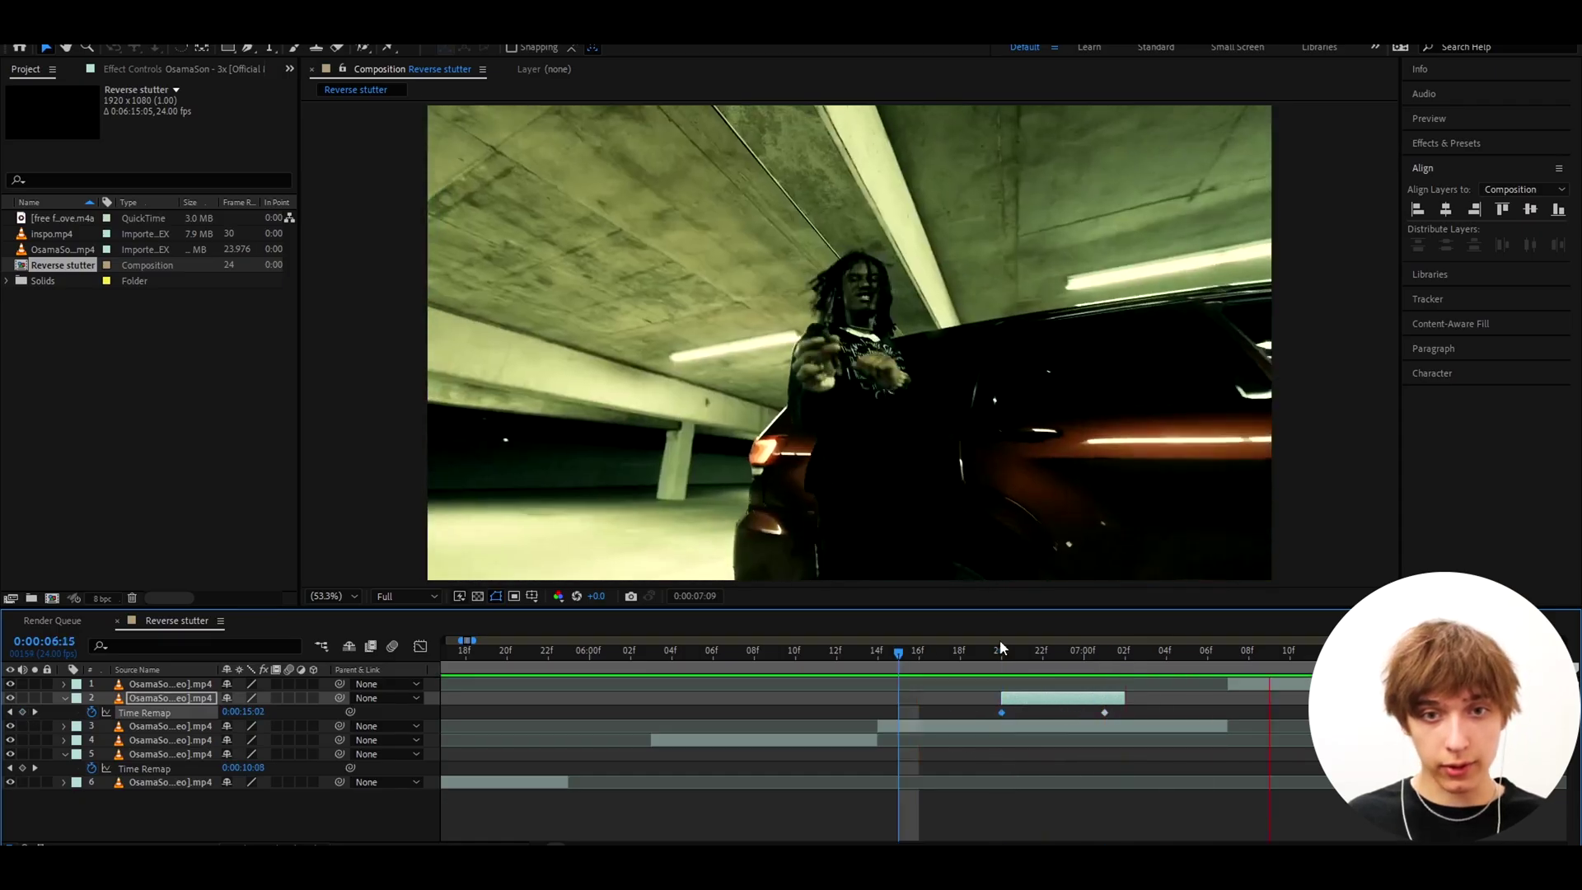
key("space")
left_click_drag(948, 656, 1013, 658)
left_click(1077, 664)
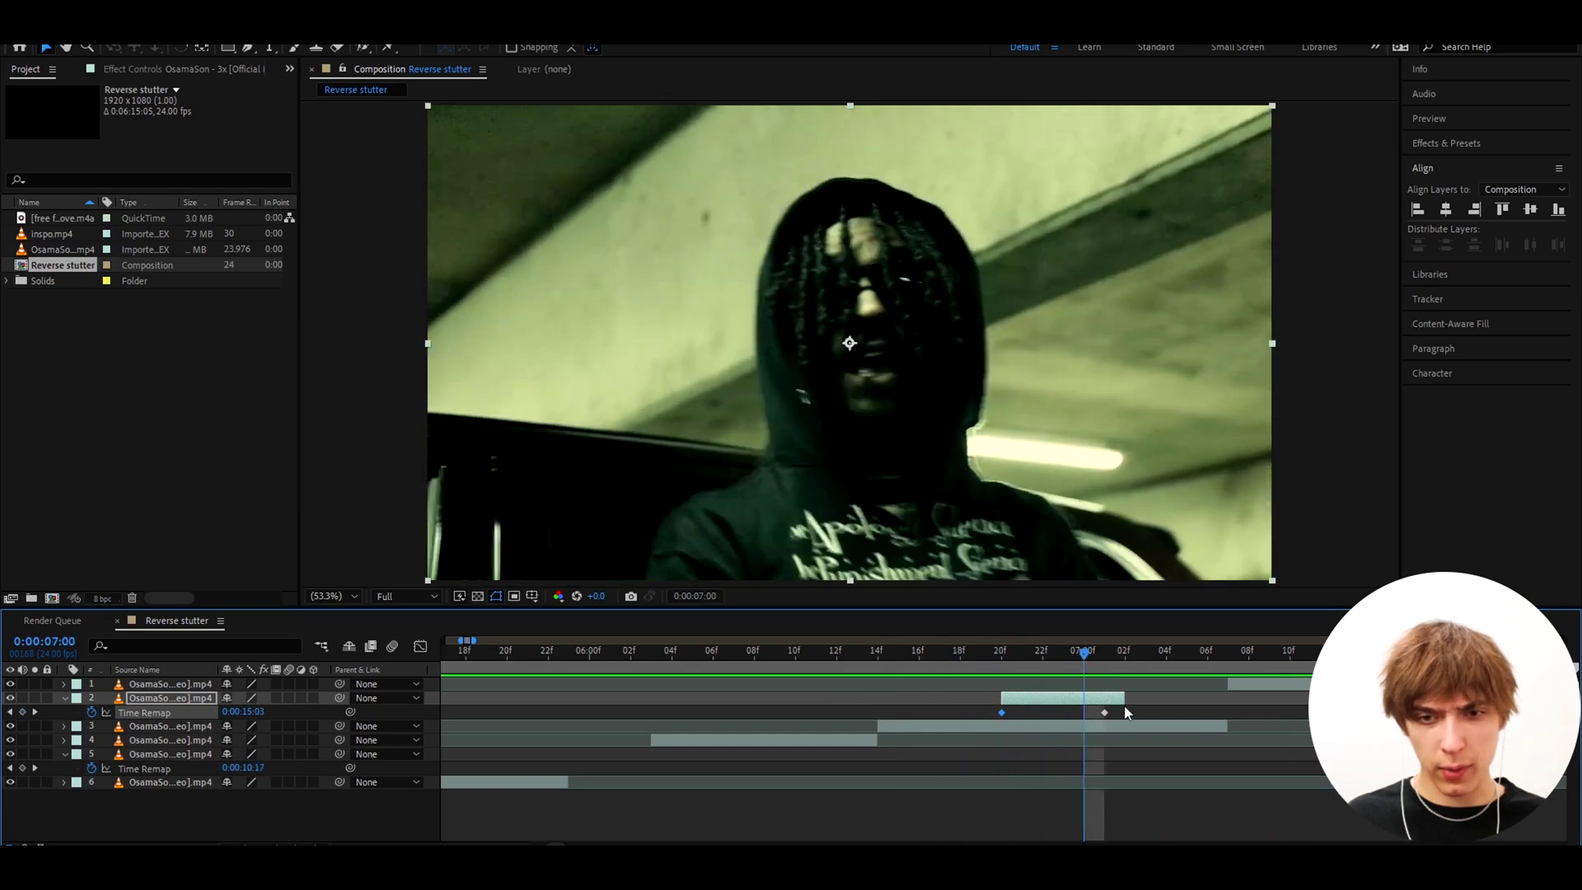
key("j")
key("ctrl+5")
mouse_move(1021, 664)
left_mouse_down()
mouse_move(936, 663)
mouse_move(1002, 661)
left_mouse_up()
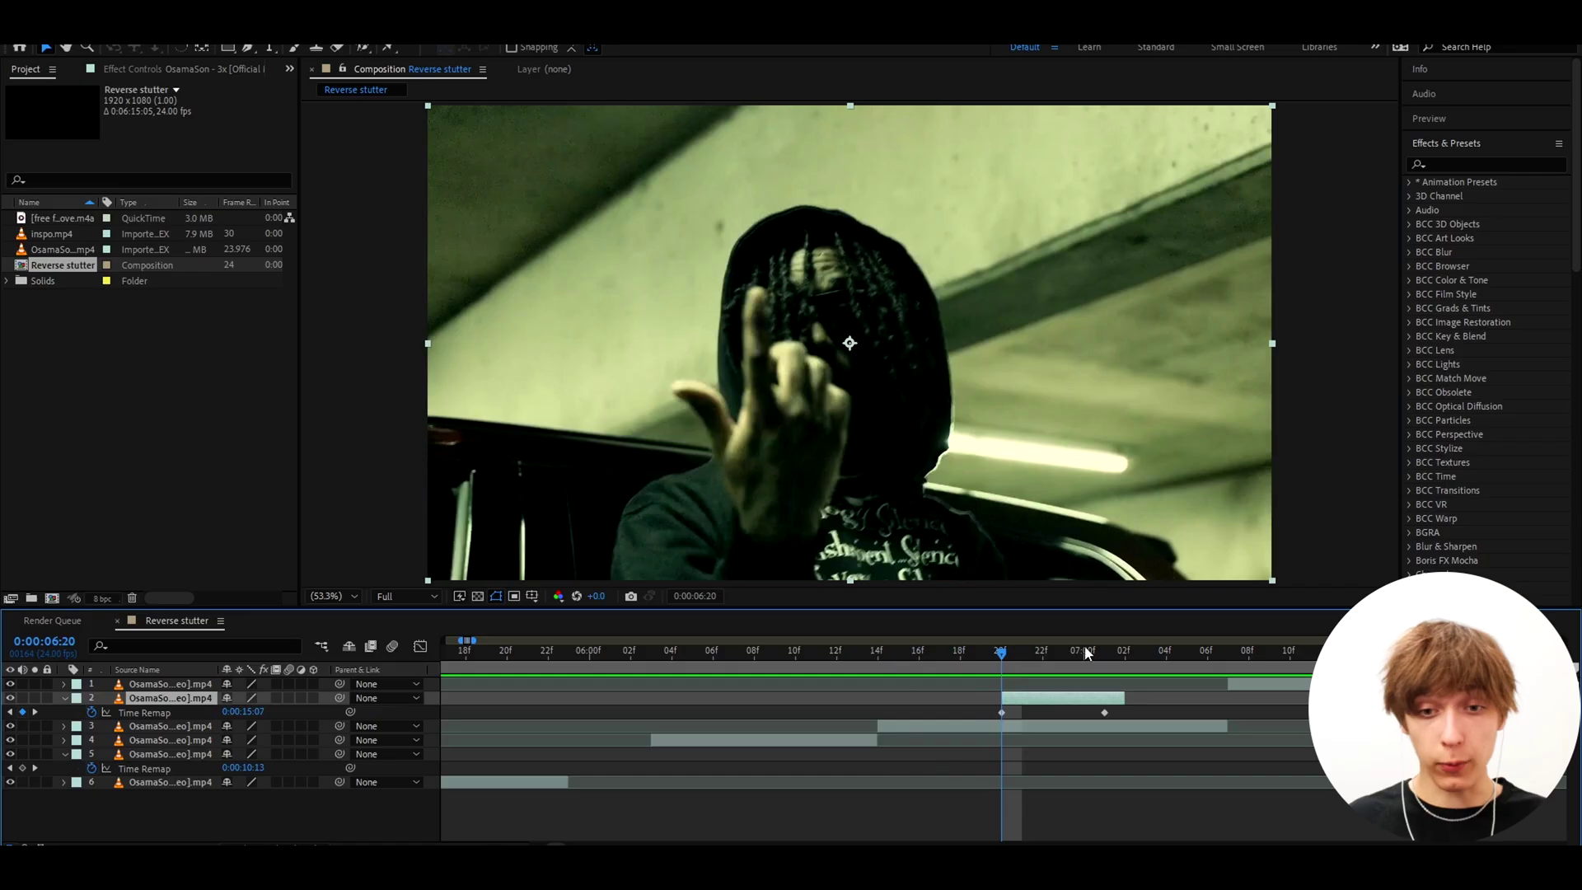
Step: Search effects for 'glitch', add an adjustment layer above the reversed clip, and apply Glitch 1
left_click(1434, 163)
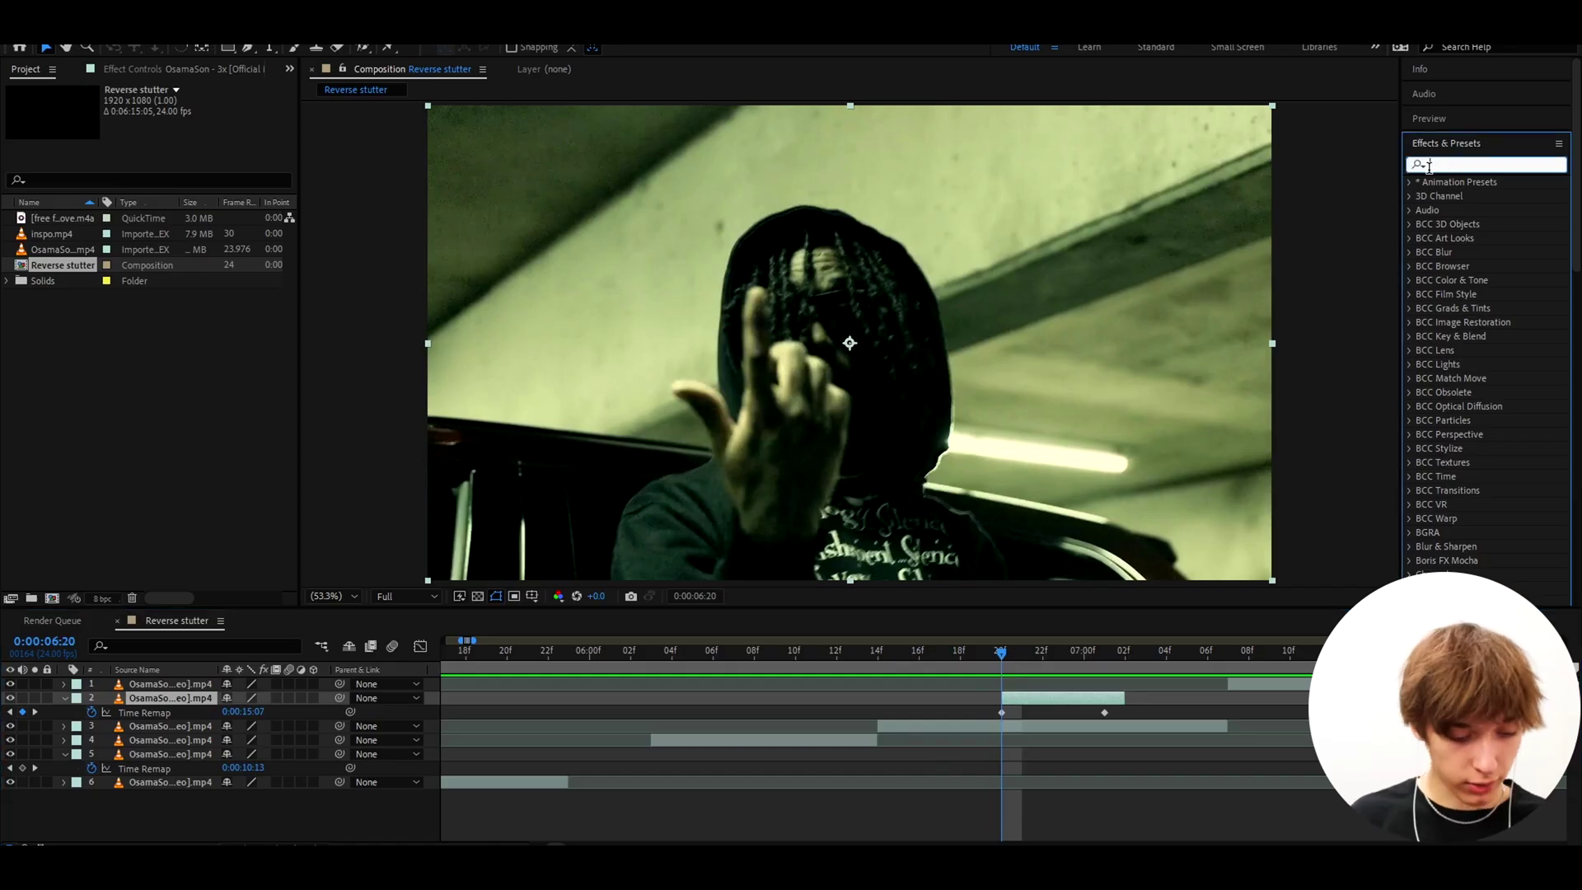
type("glitch")
scroll(1492, 135, "down", 10)
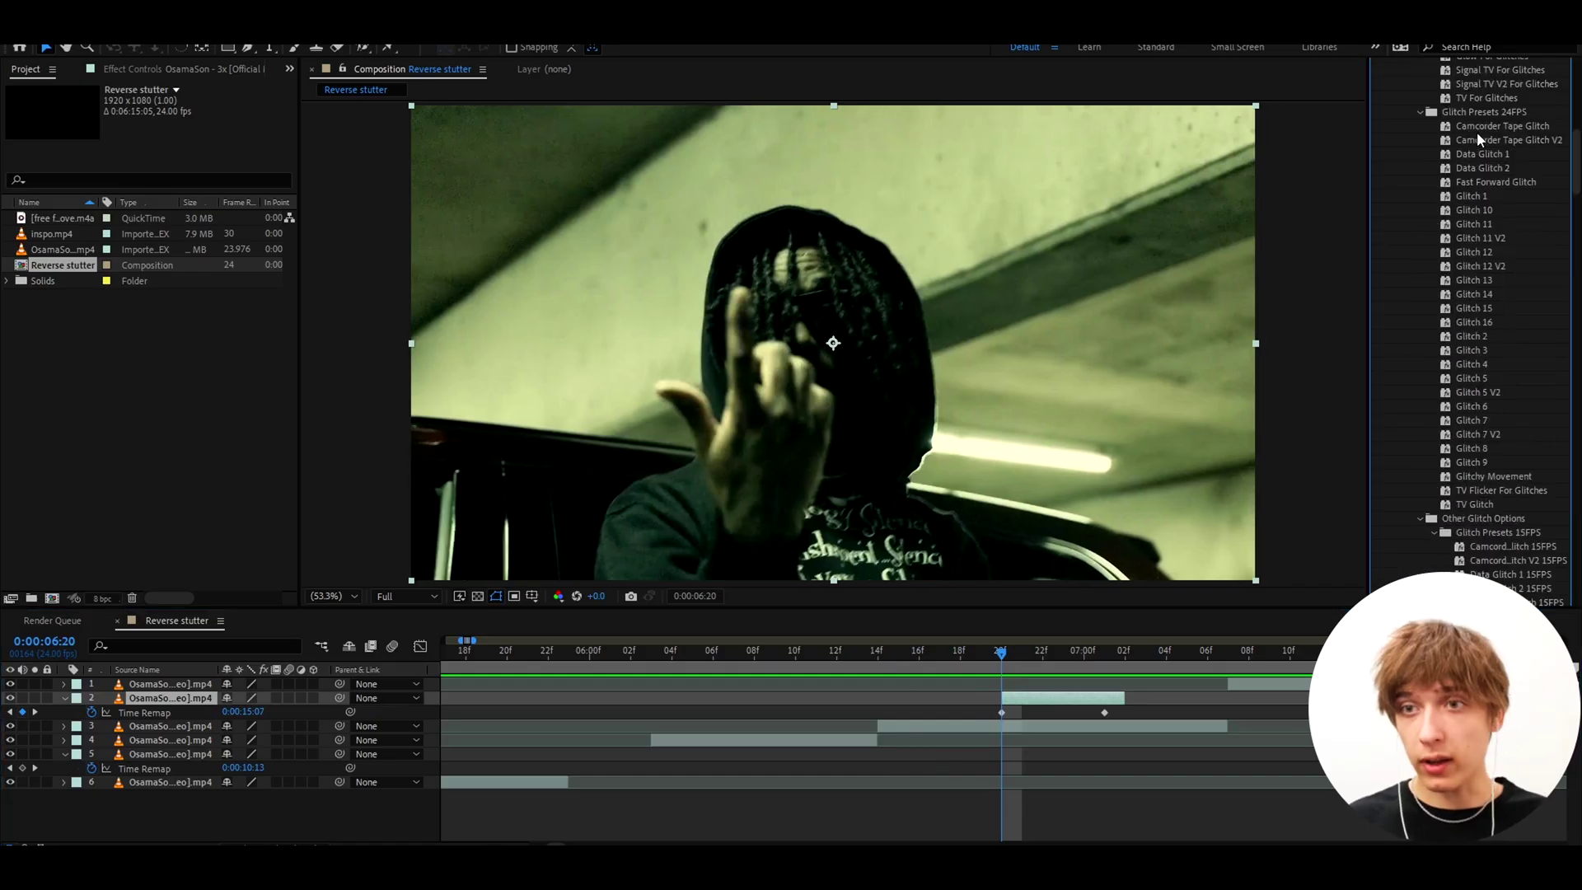
left_click(1054, 706)
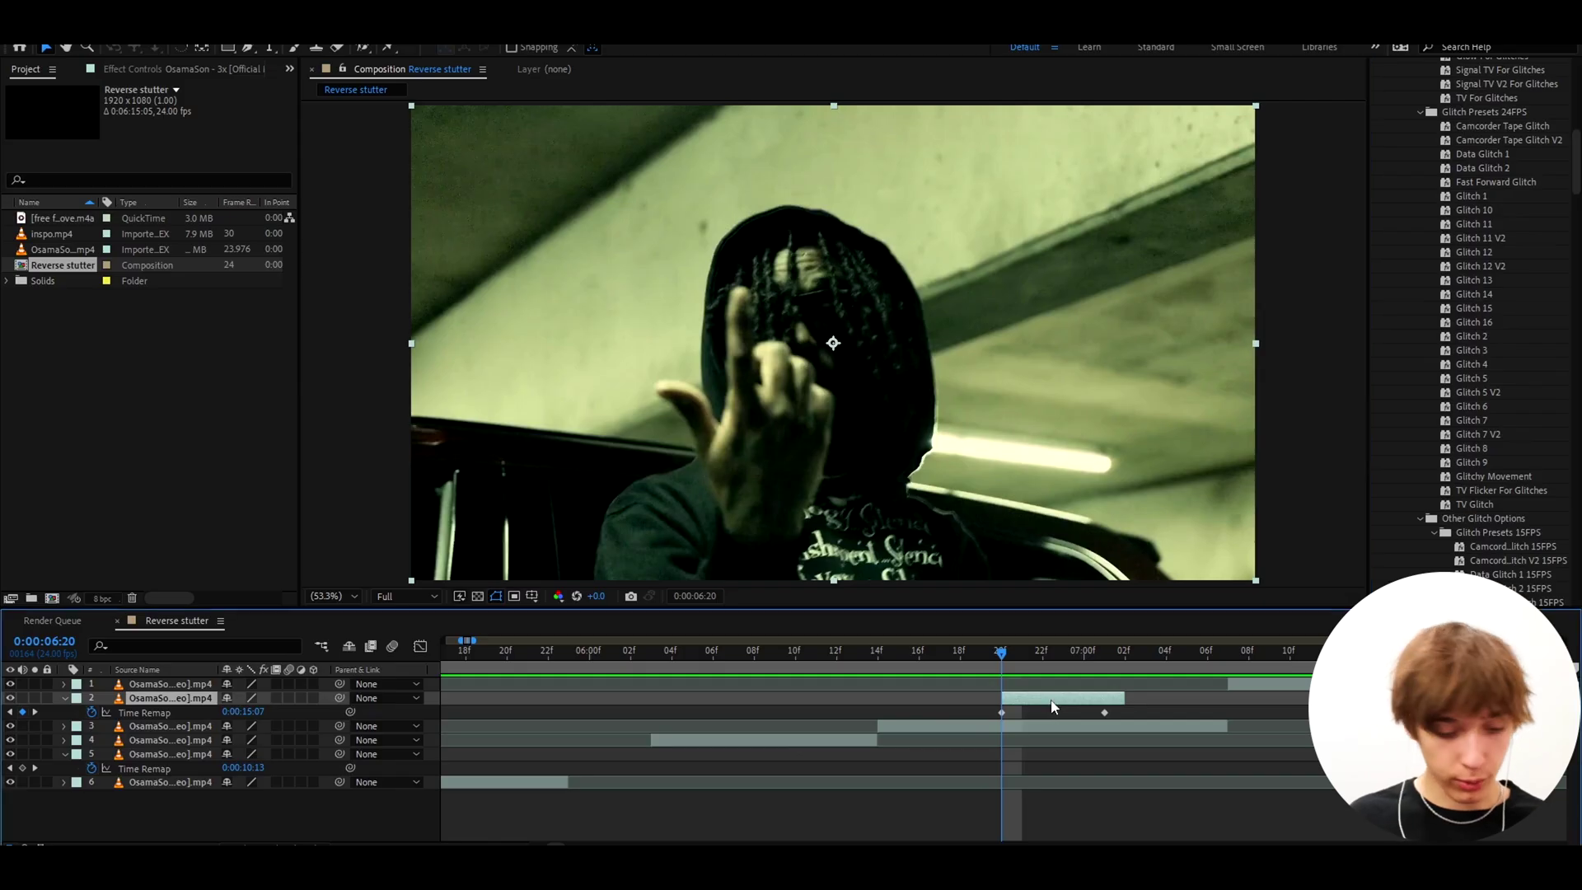
key("ctrl+alt+y")
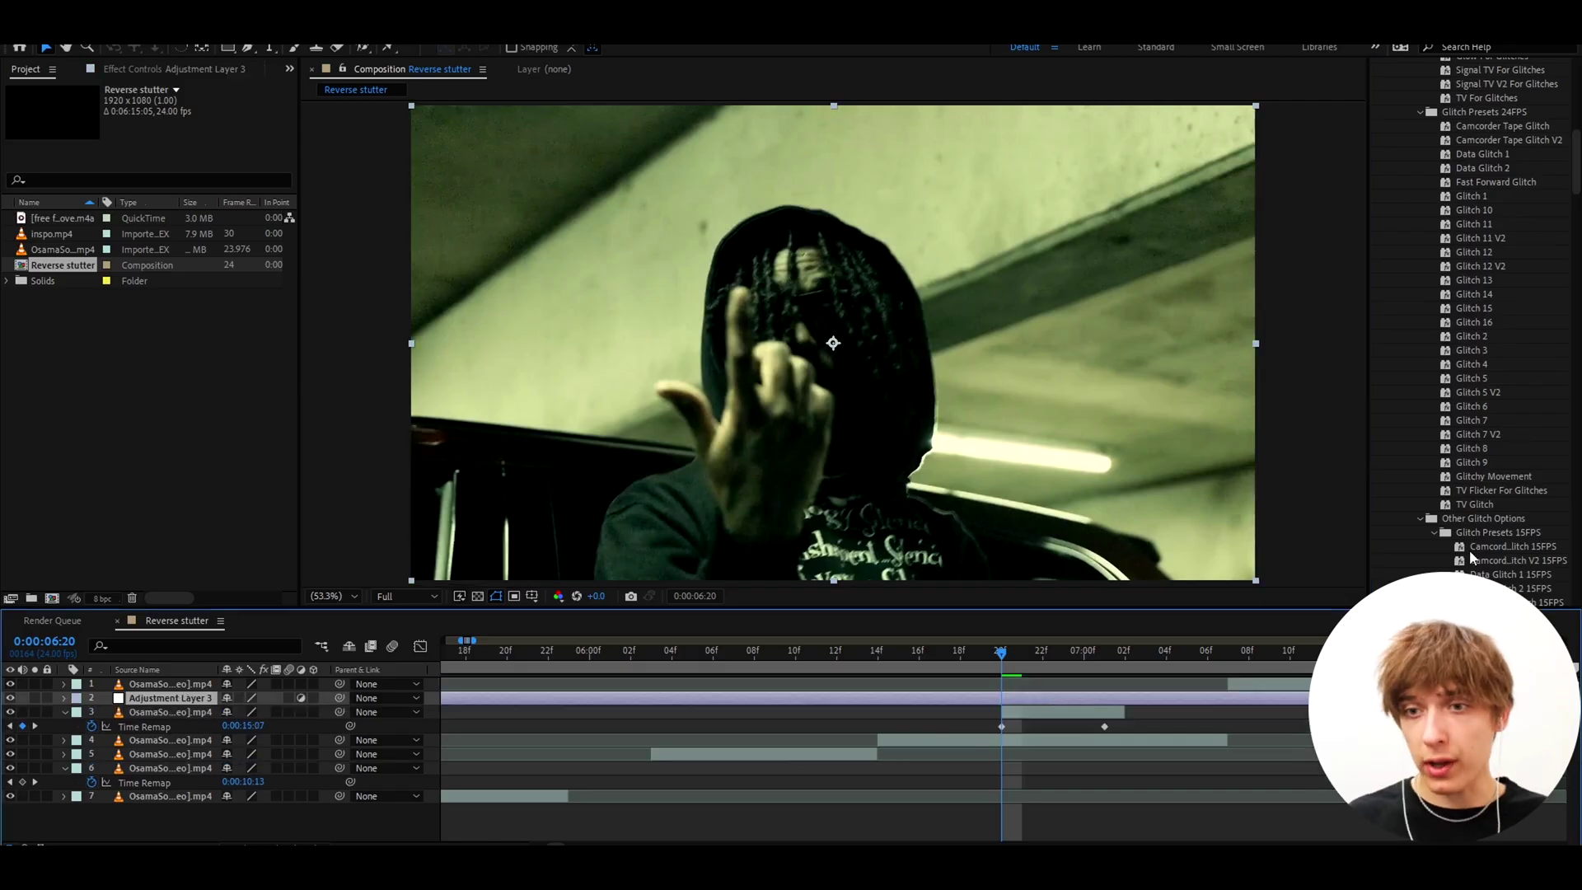
scroll(1490, 487, "up", 2)
scroll(1476, 255, "down", 2)
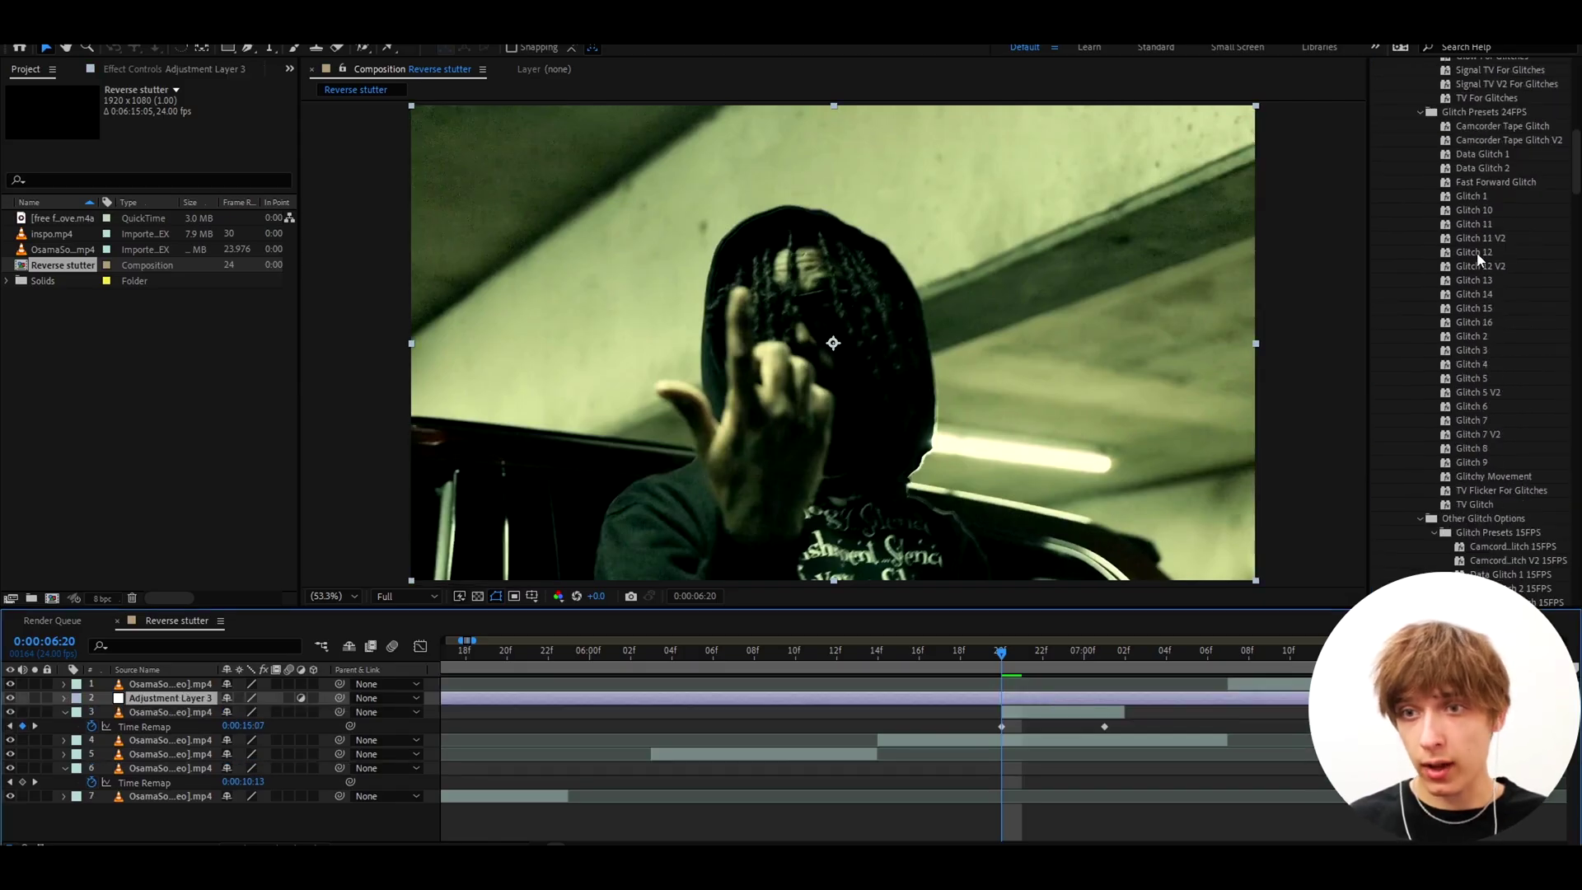
double_click(1471, 197)
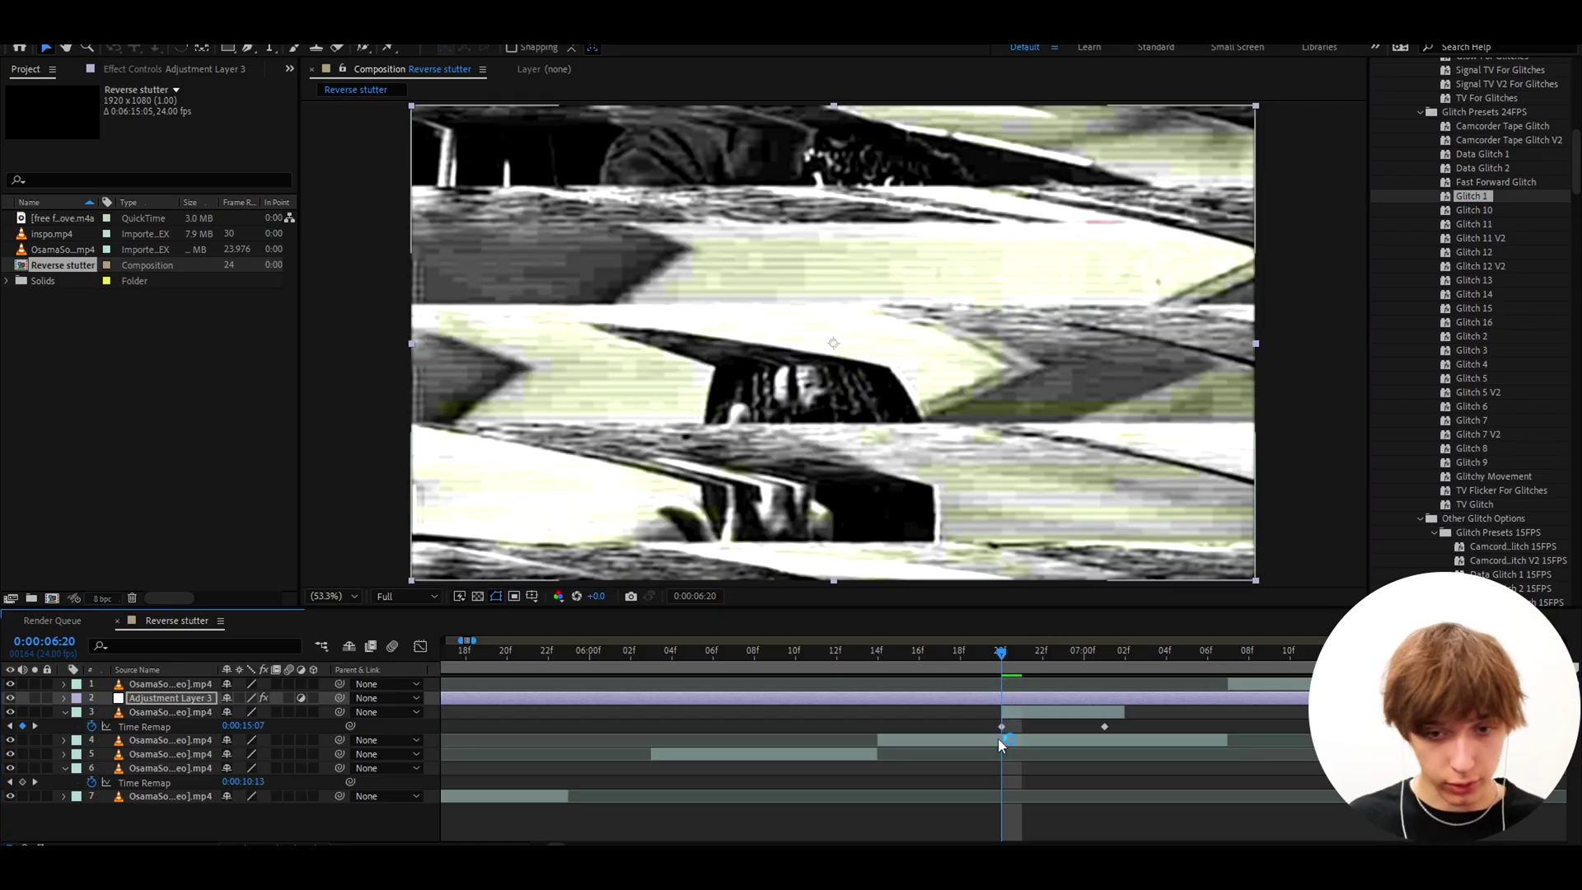
Step: Cut the adjustment layer at 06:20, delete the earlier part, and trim its end to 07:02
key("ctrl+shift+d")
left_click(992, 713)
key("Delete")
left_click(1026, 697)
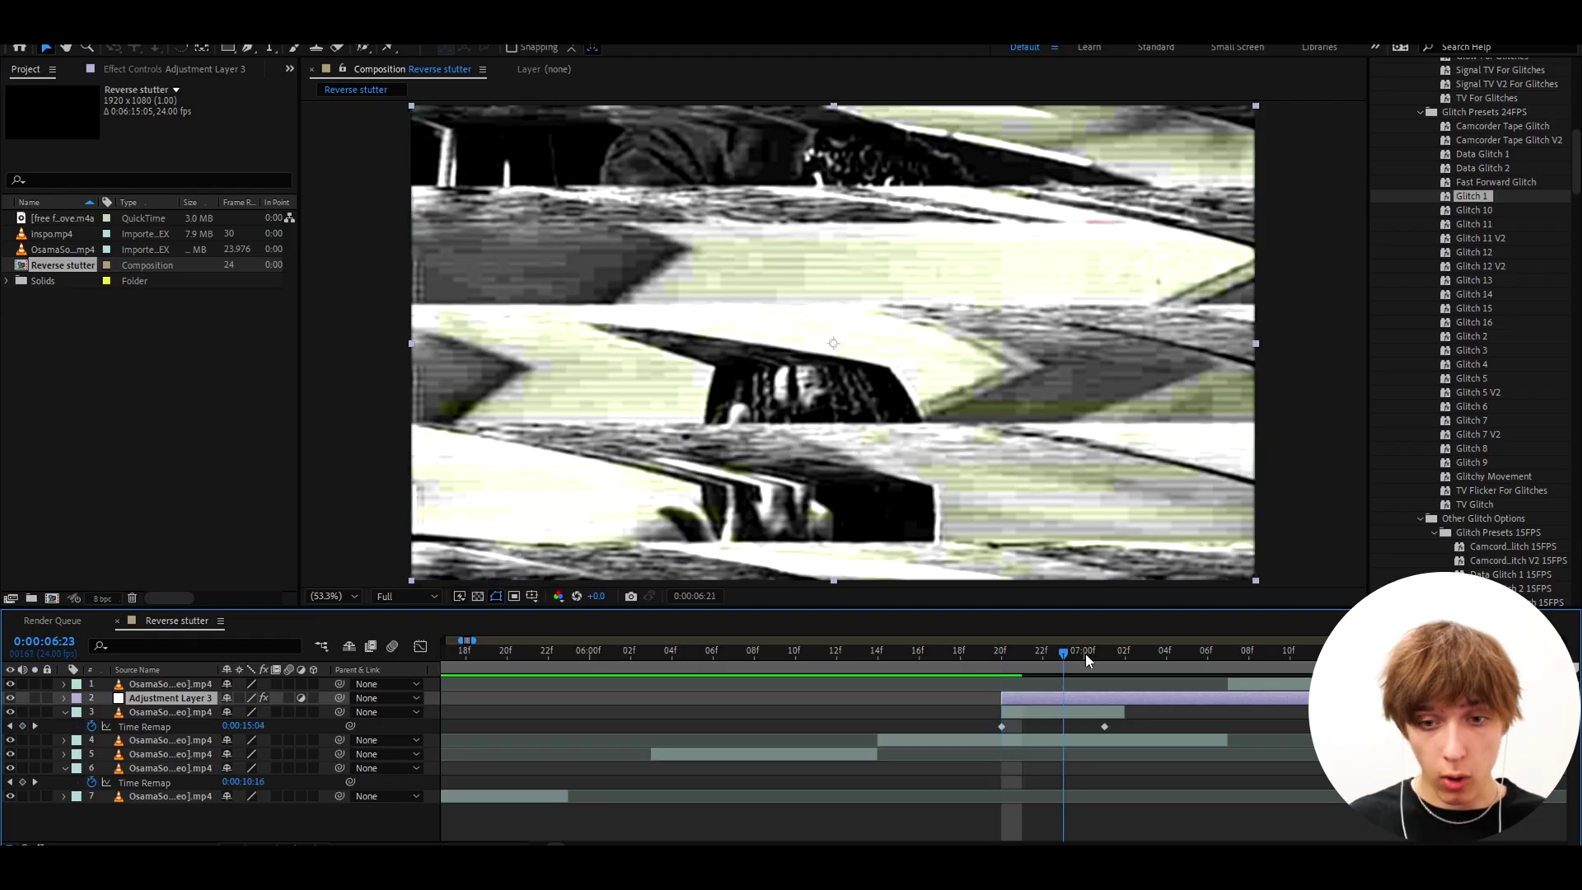
left_click_drag(1085, 653, 1123, 656)
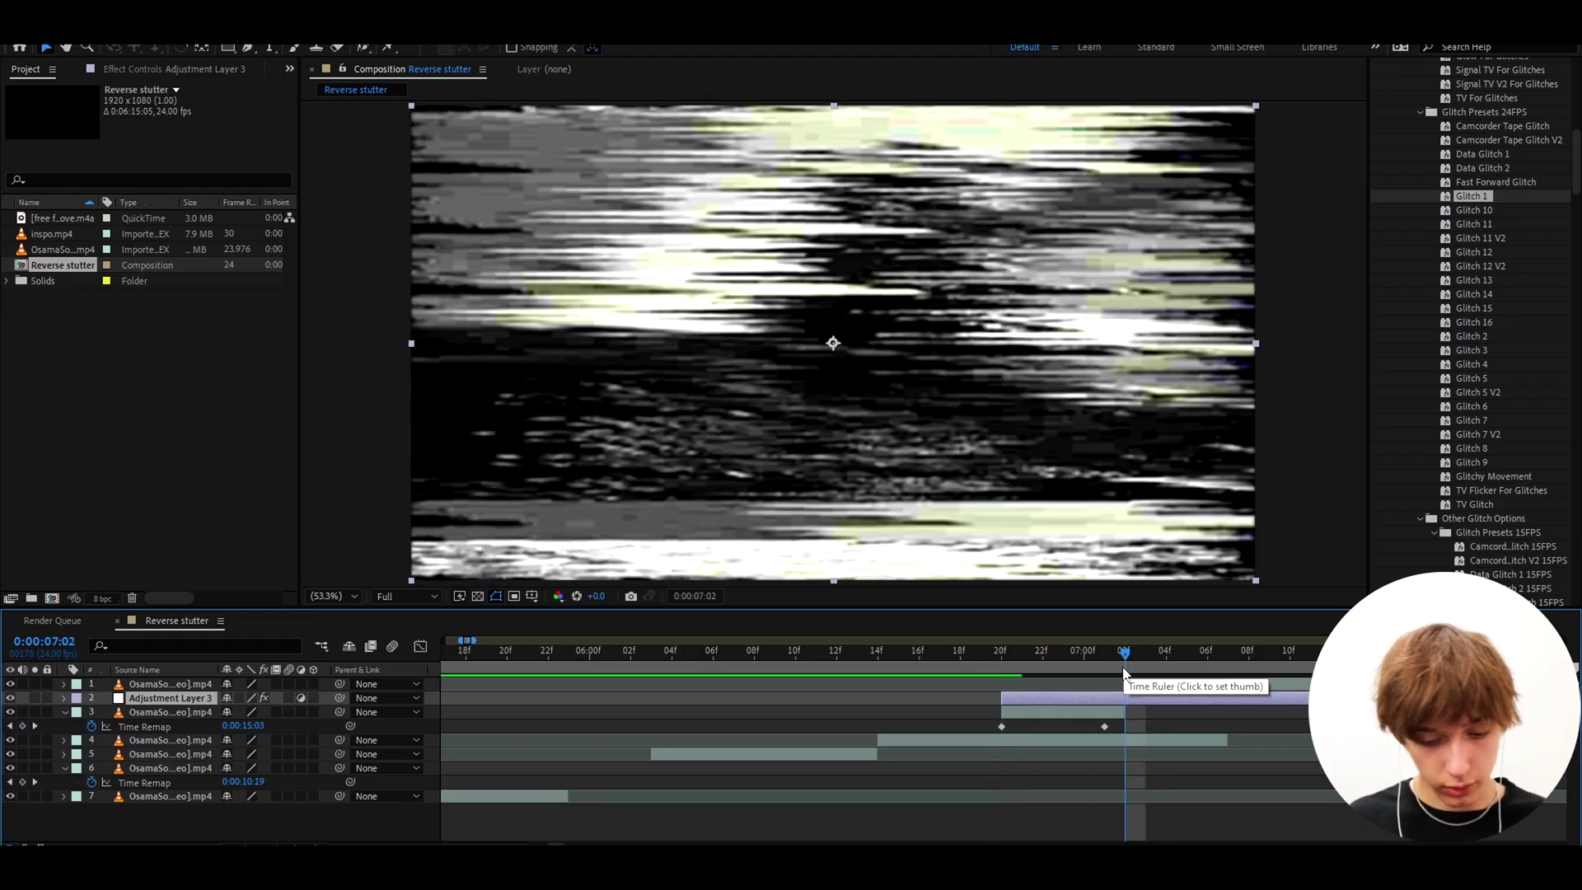
key("alt+bracketright")
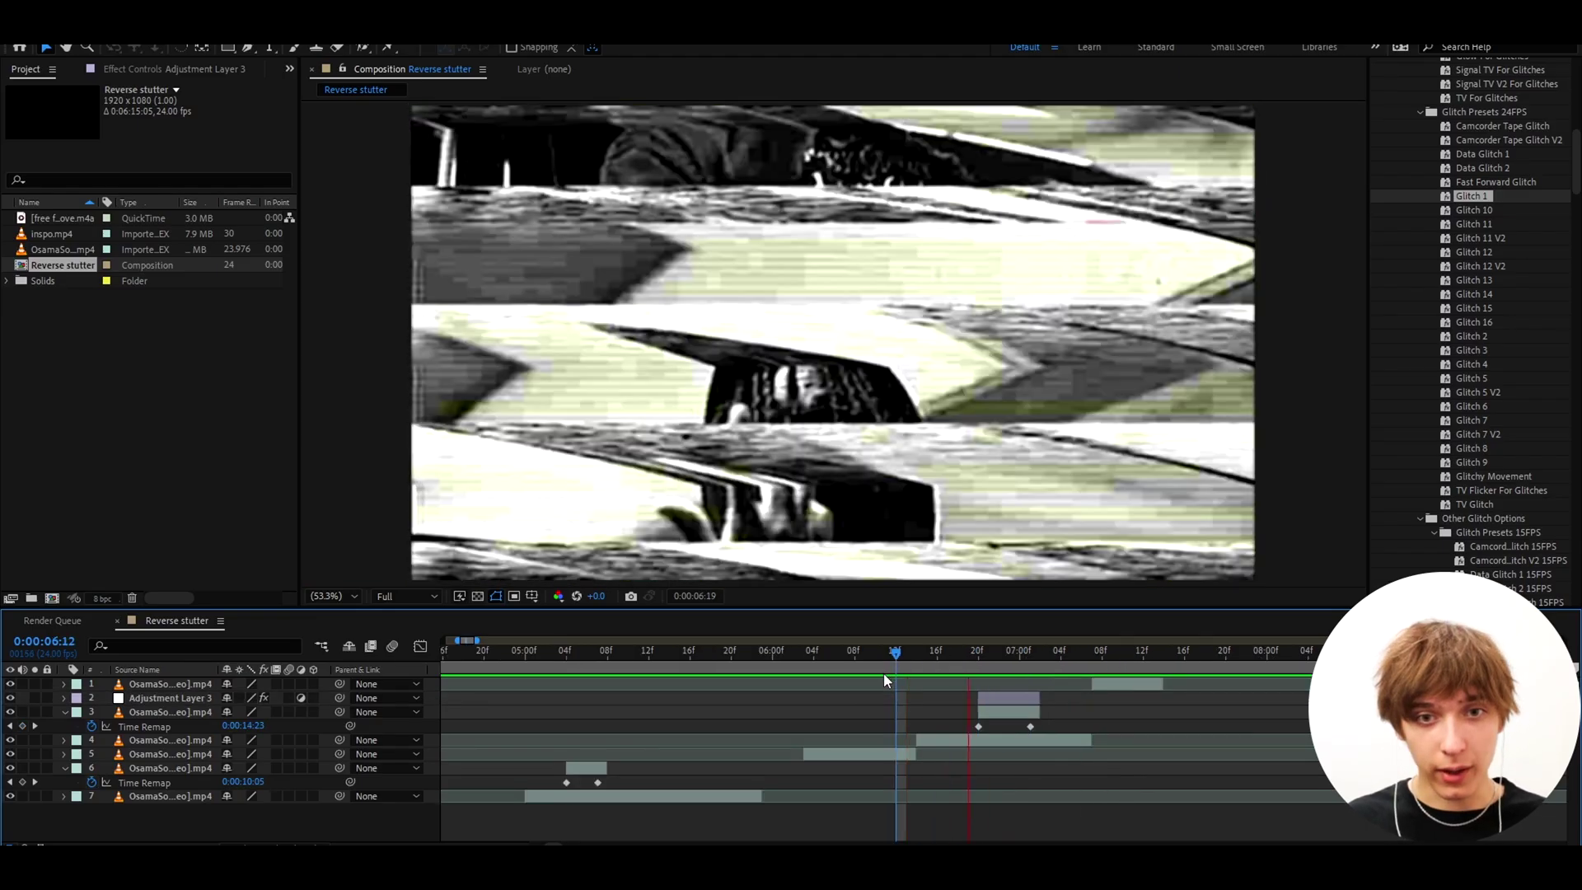
Step: Preview the glitched stutter and return to the 06:20 frame
key("space")
left_click_drag(1019, 651, 938, 663)
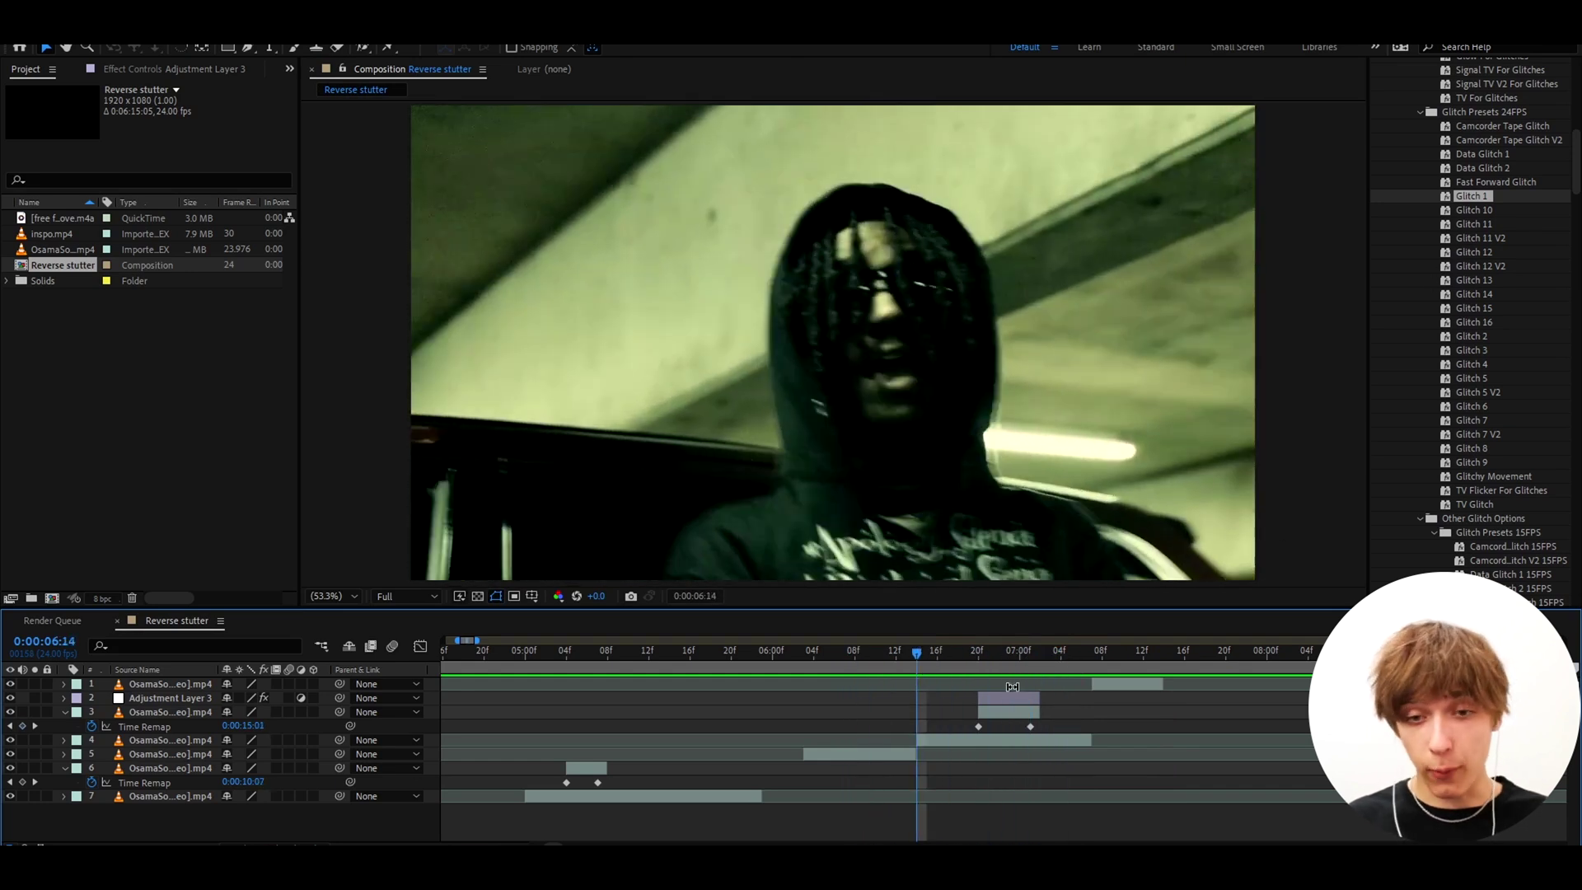
left_click(975, 663)
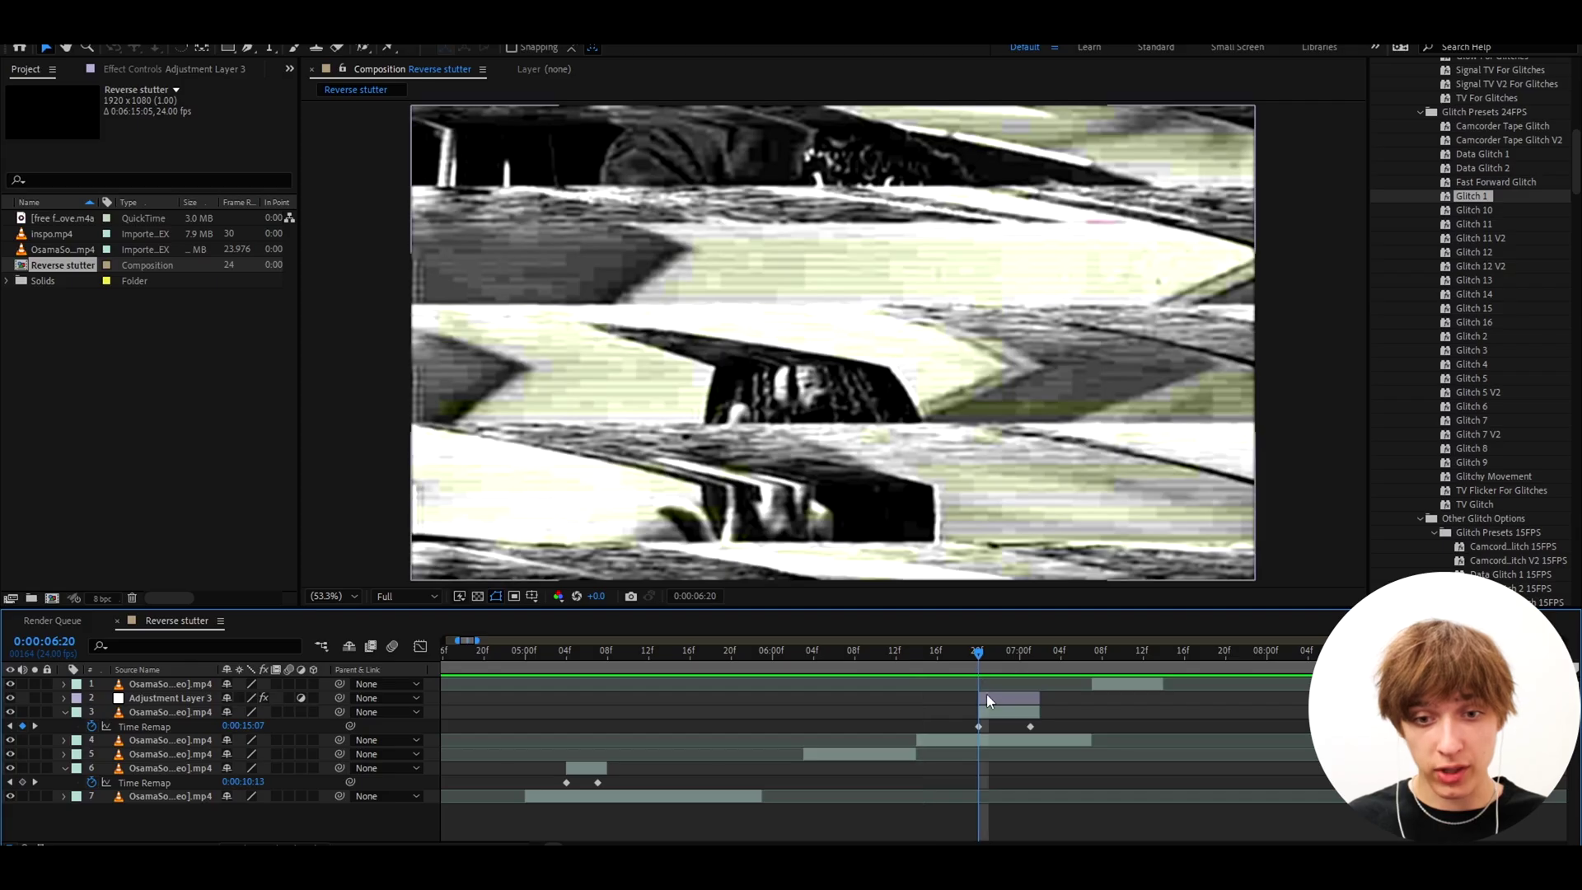
left_click(987, 694)
left_click(980, 709)
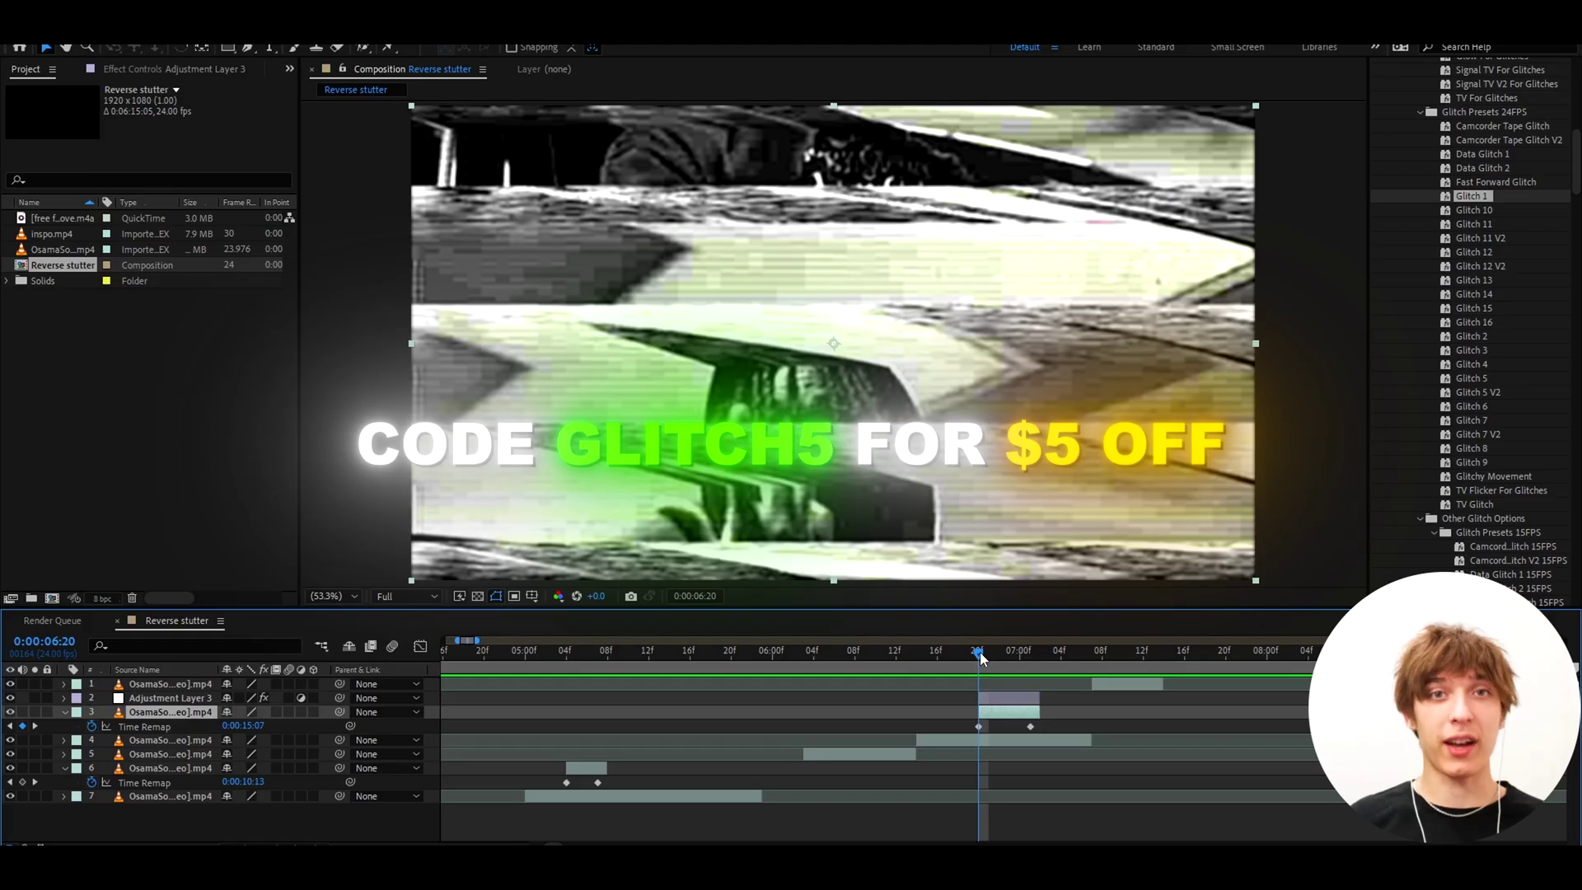
left_click_drag(980, 656, 927, 671)
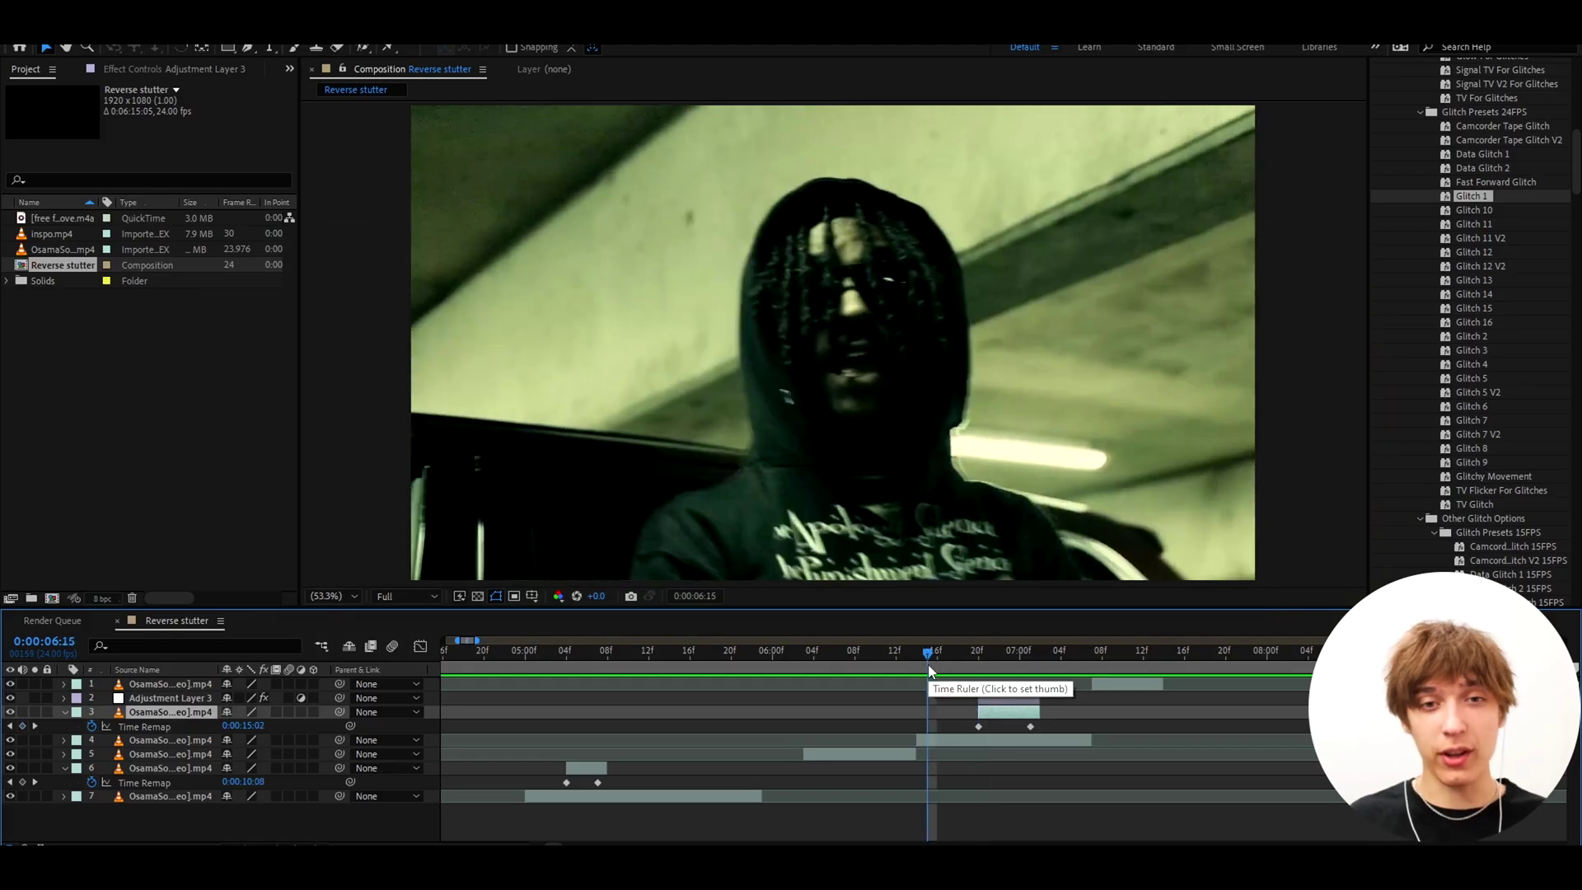